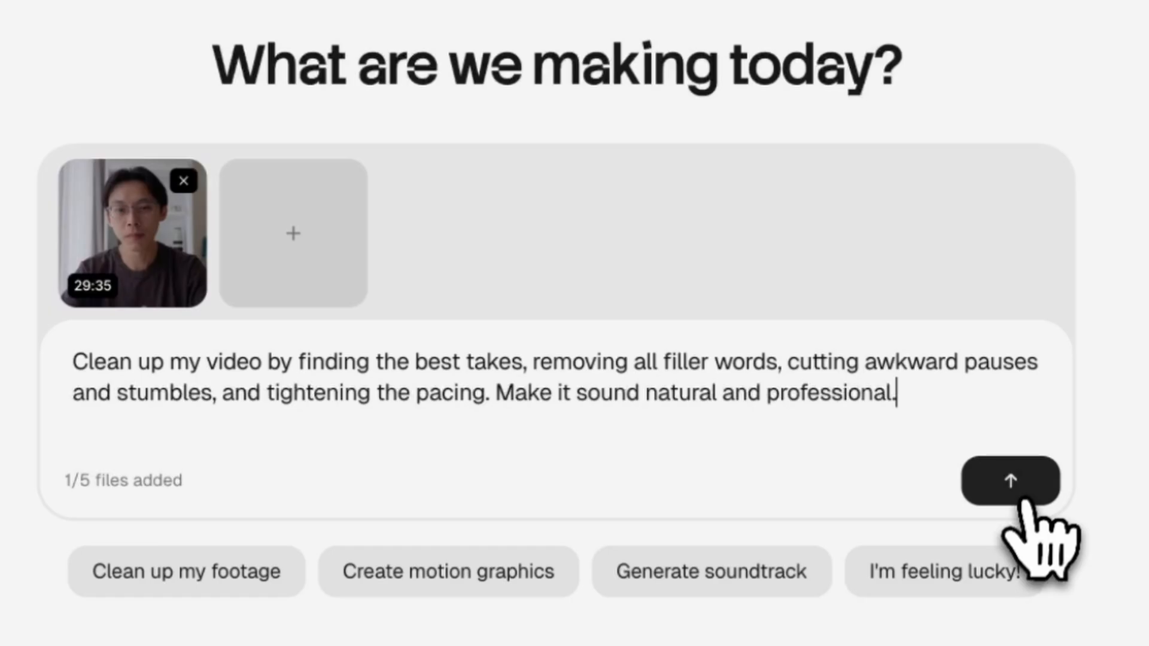
- Submit the request to clean up the uploaded video, open the cleaned cut's transcript and play it from the beginning
{"action": "left_click", "coordinate": [1020, 500]}
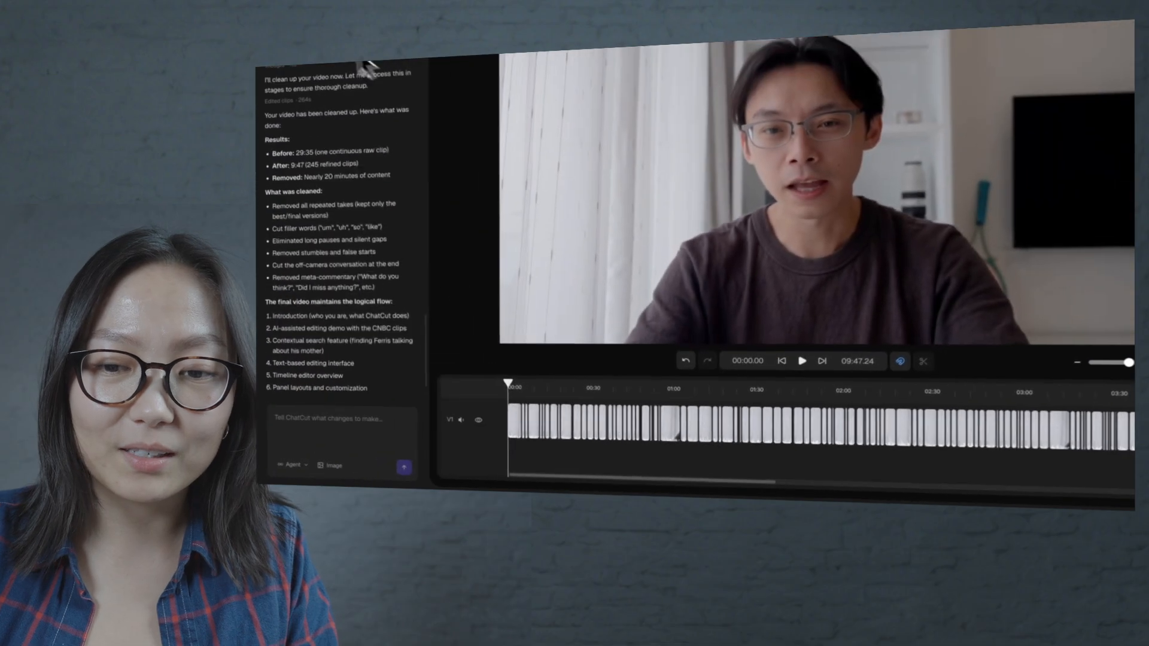
{"action": "left_click", "coordinate": [310, 65]}
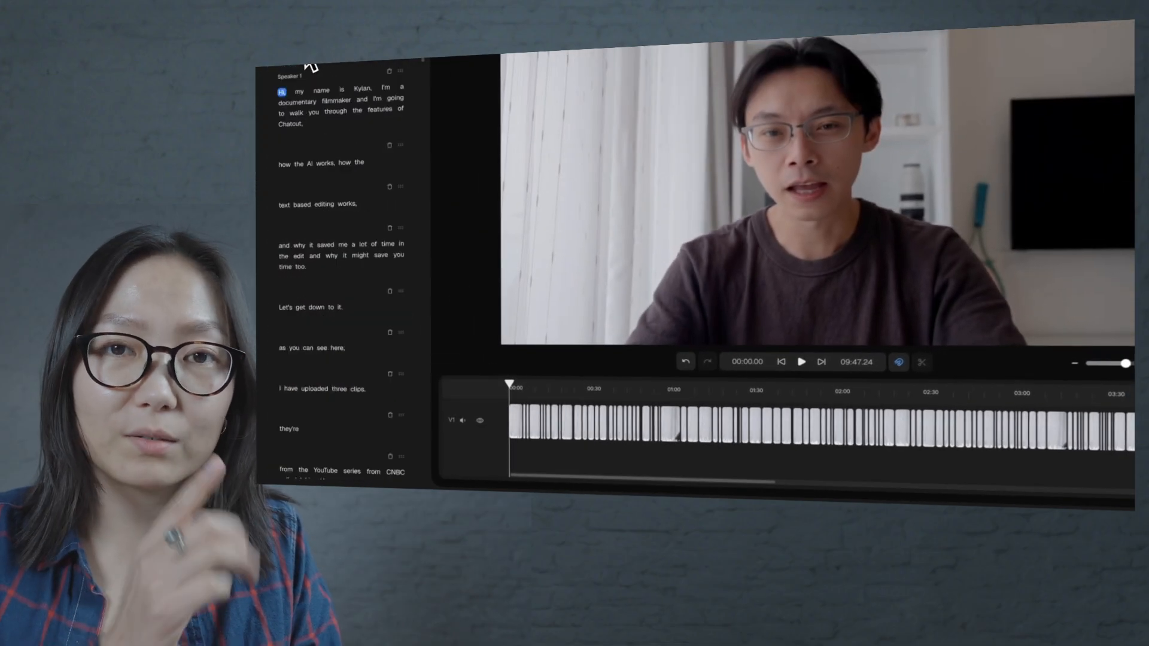
{"action": "key", "text": "space"}
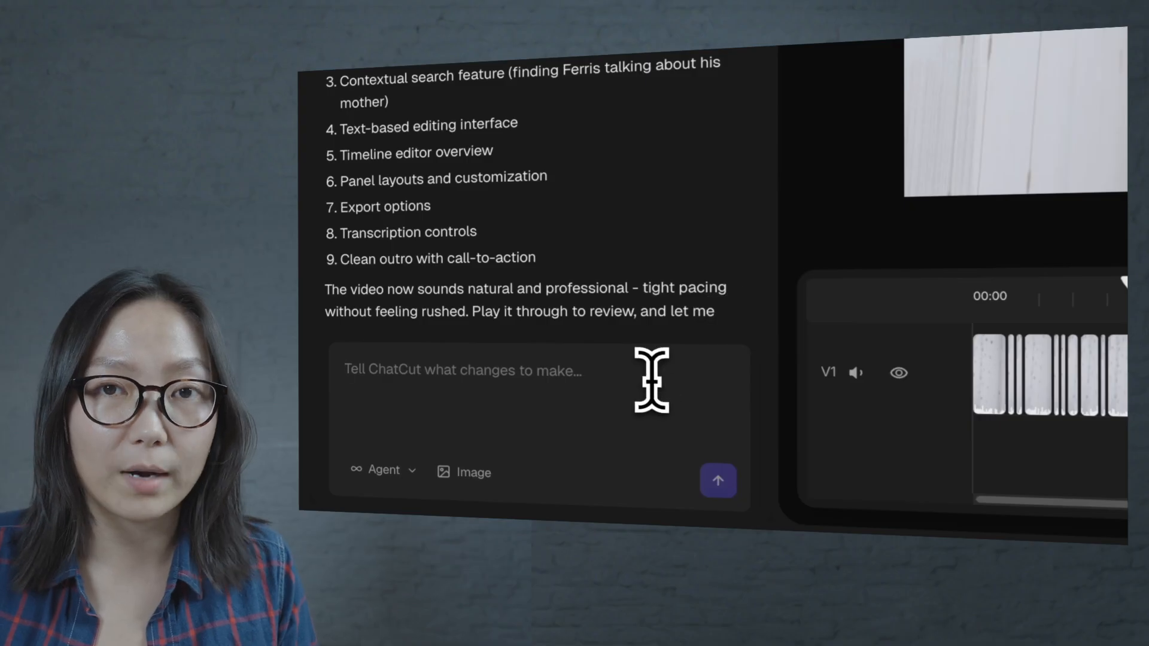
- Ask the AI agent to "create a subscribe button motion graphics"
{"action": "type", "text": "create a subscrib"}
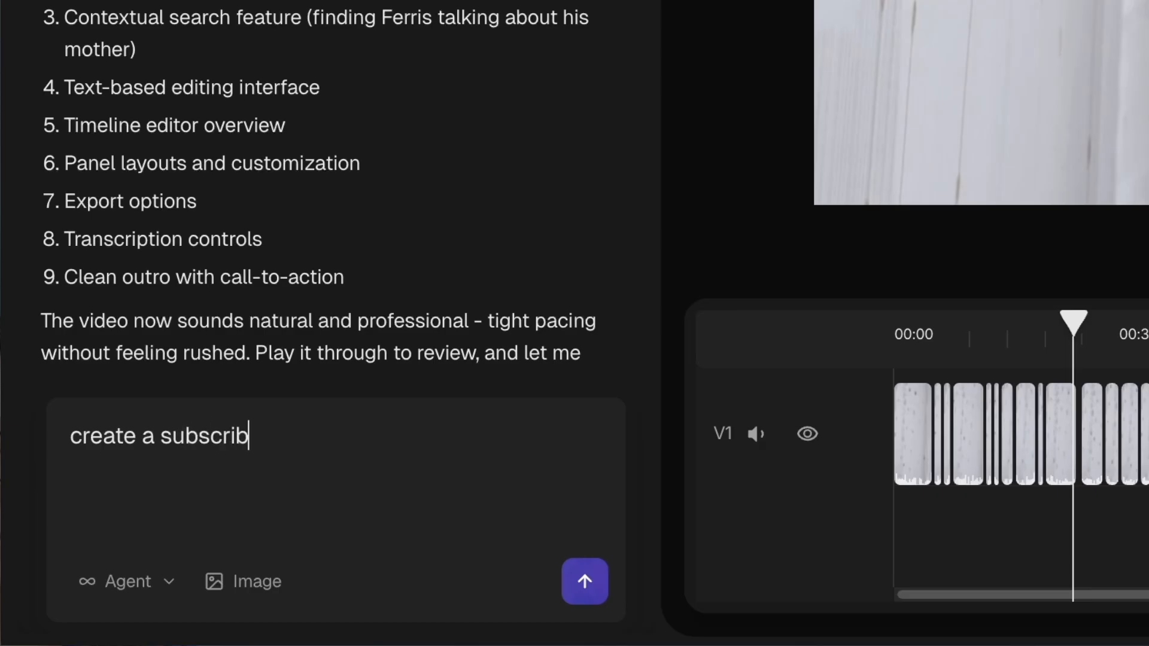
{"action": "type", "text": "e button motion graphics"}
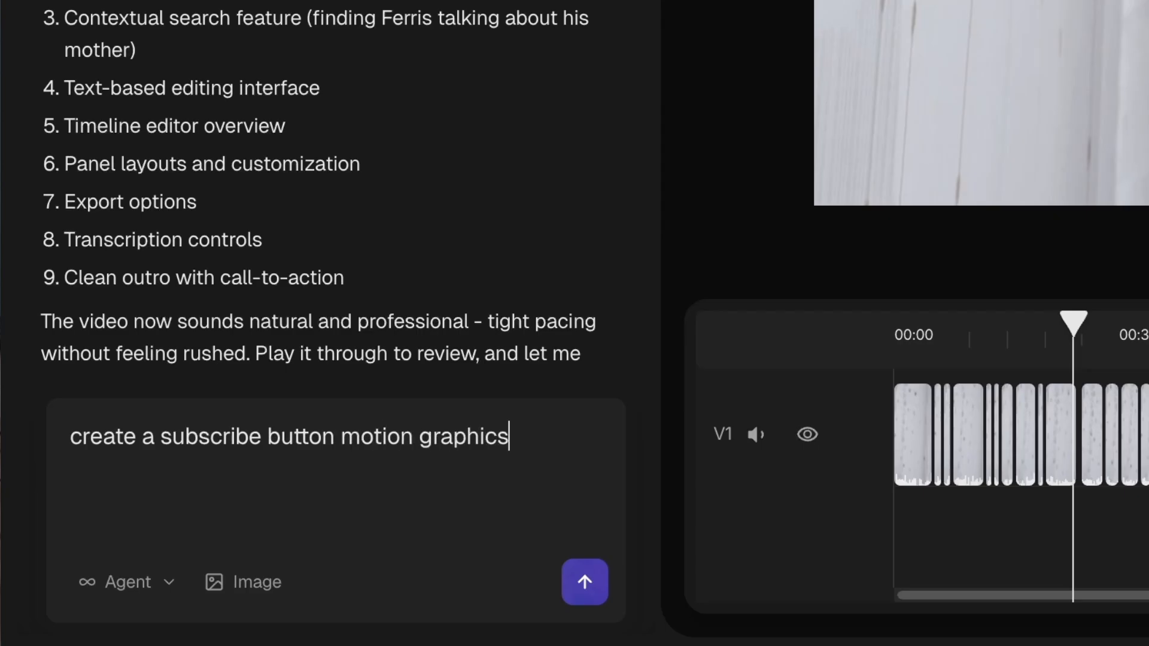
{"action": "key", "text": "Return"}
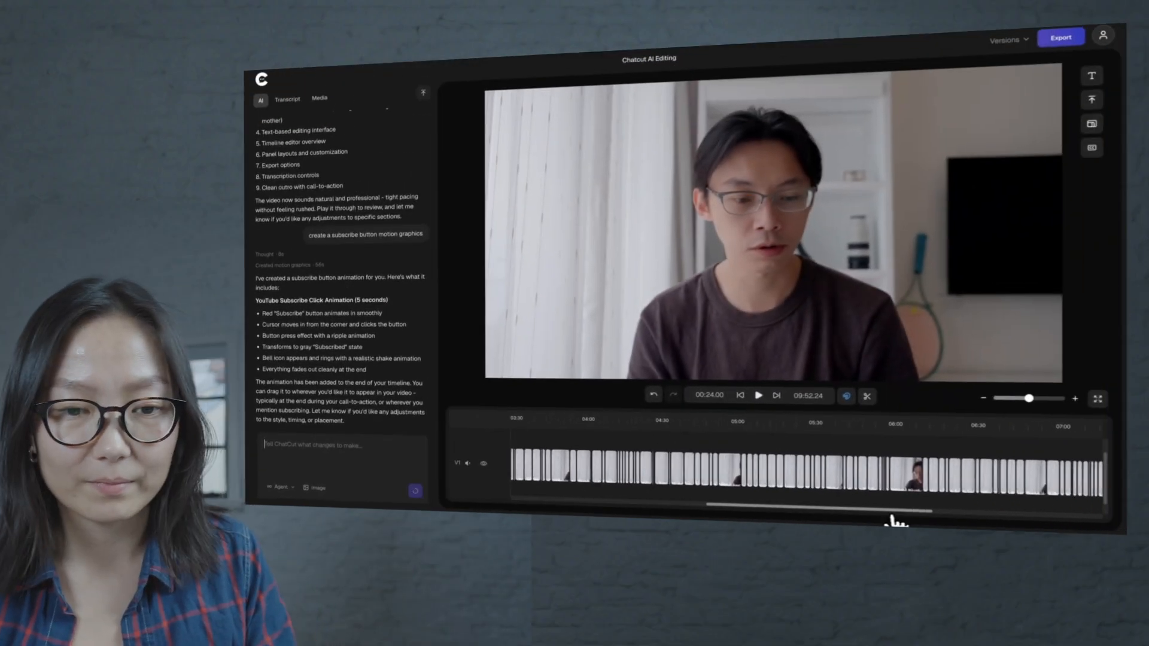
- Play the generated subscribe button animation at the end of the timeline
{"action": "left_click", "coordinate": [1086, 431]}
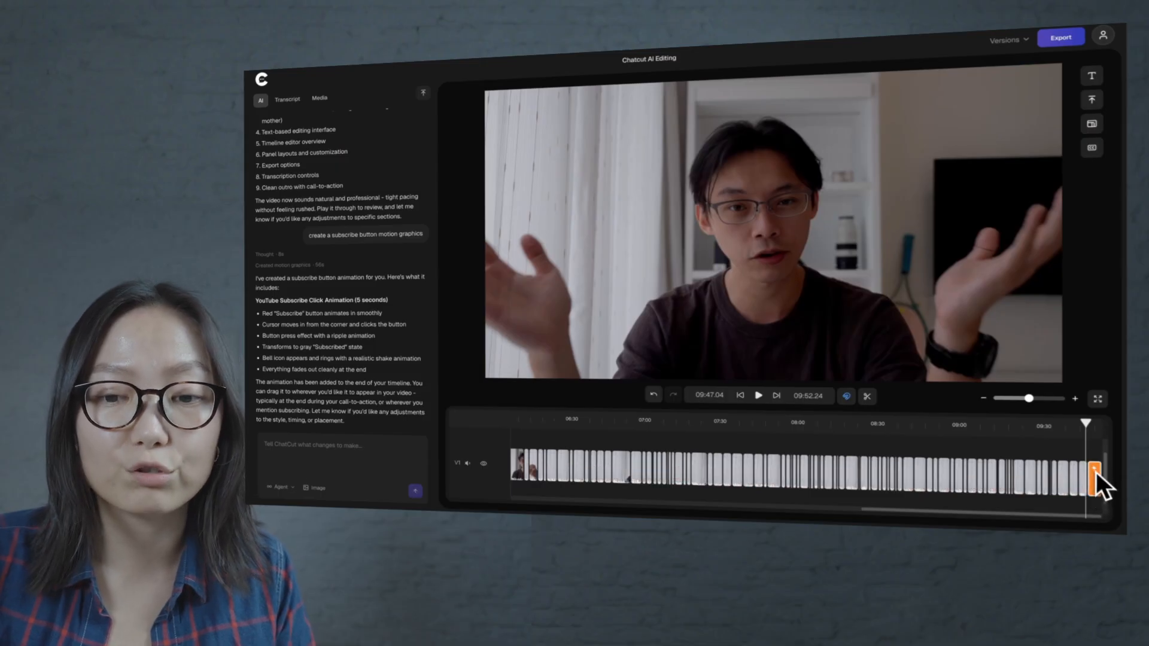
{"action": "key", "text": "space"}
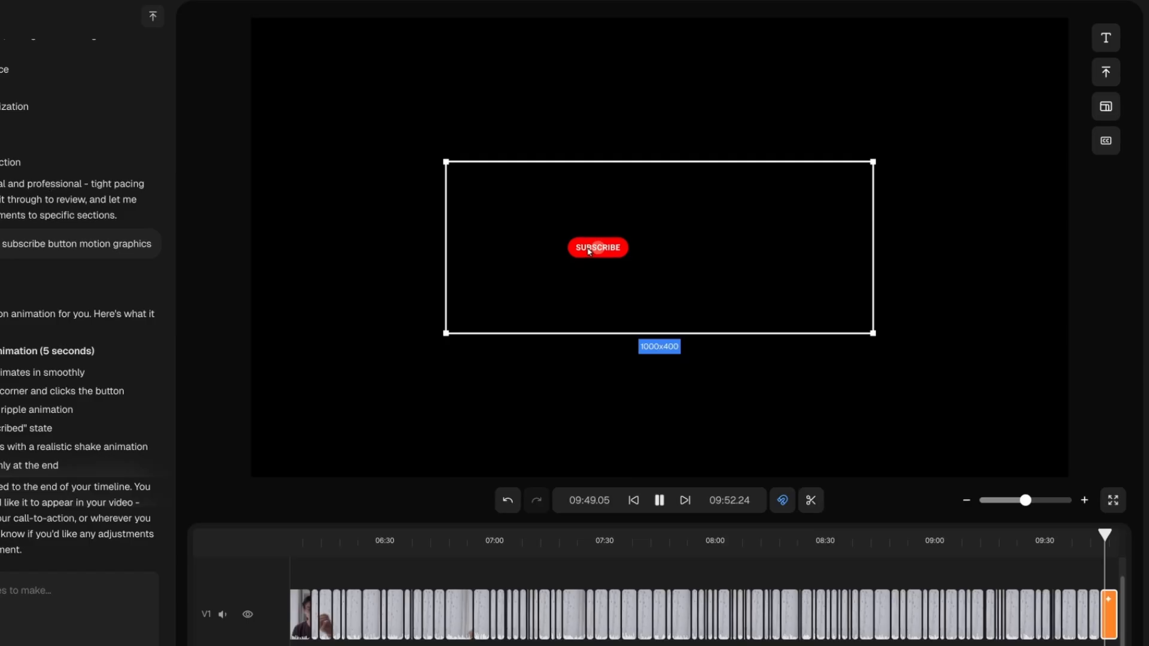
{"action": "key", "text": "space"}
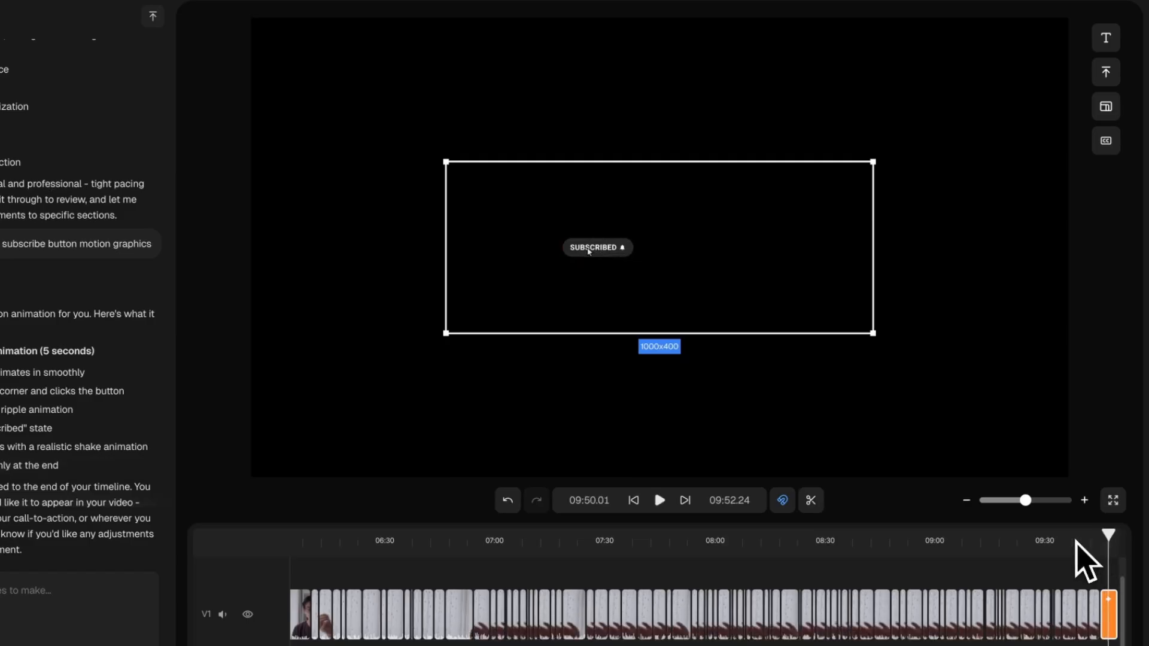
- Move the subscribe animation clip onto track V2 at about 09:15 and place the playhead over it
{"action": "scroll", "coordinate": [1108, 619], "scroll_direction": "up", "scroll_amount": 2}
{"action": "left_click_drag", "start_coordinate": [1107, 619], "coordinate": [874, 584]}
{"action": "left_click", "coordinate": [857, 537]}
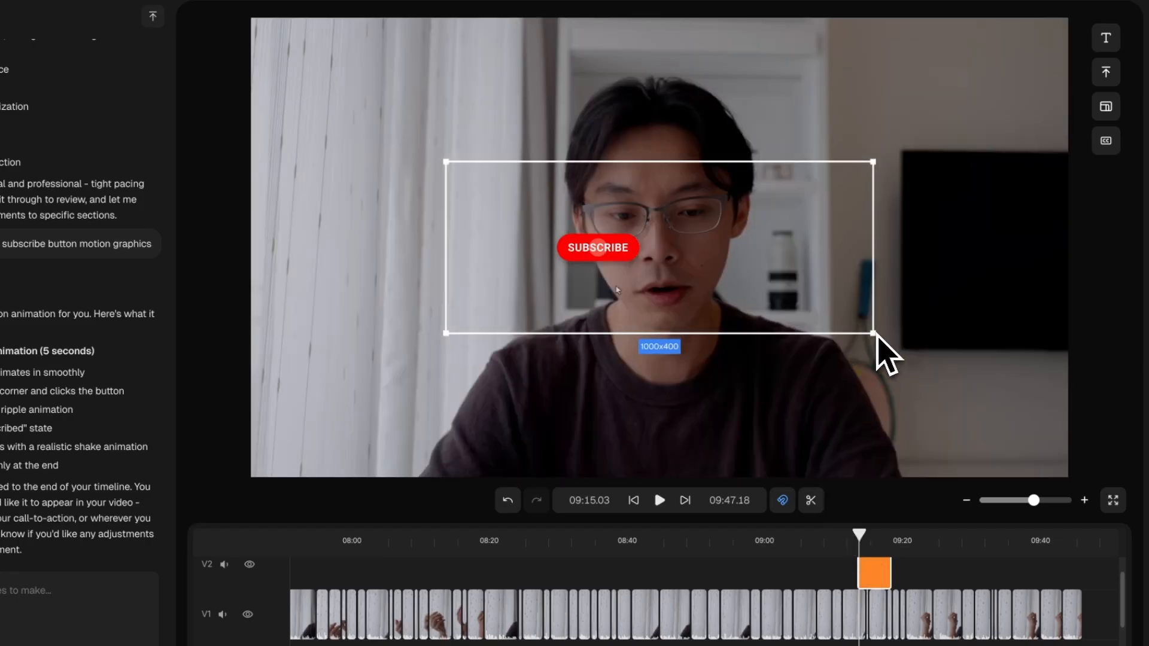
- Enlarge the subscribe animation in the preview and reposition it over the curtain beside the speaker
{"action": "left_click_drag", "start_coordinate": [875, 334], "coordinate": [1072, 411]}
{"action": "left_click_drag", "start_coordinate": [742, 344], "coordinate": [456, 326]}
{"action": "left_click", "coordinate": [232, 436]}
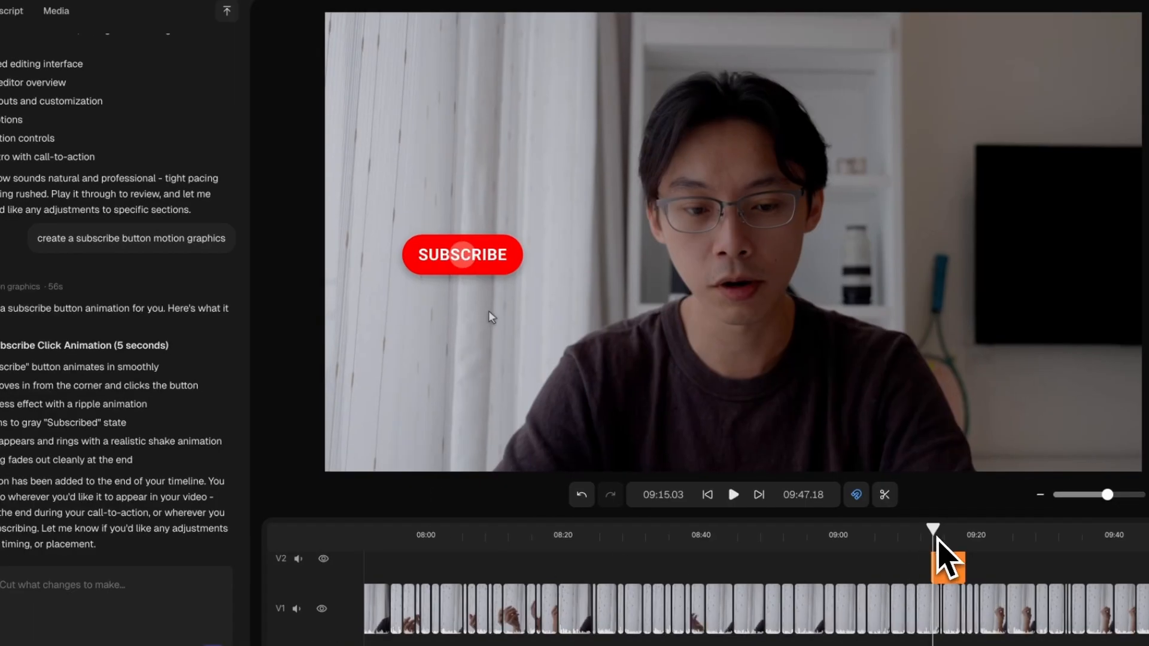
- Raise the system volume and play the subscribe animation section from about 09:15
{"action": "key", "text": "XF86AudioRaiseVolume"}
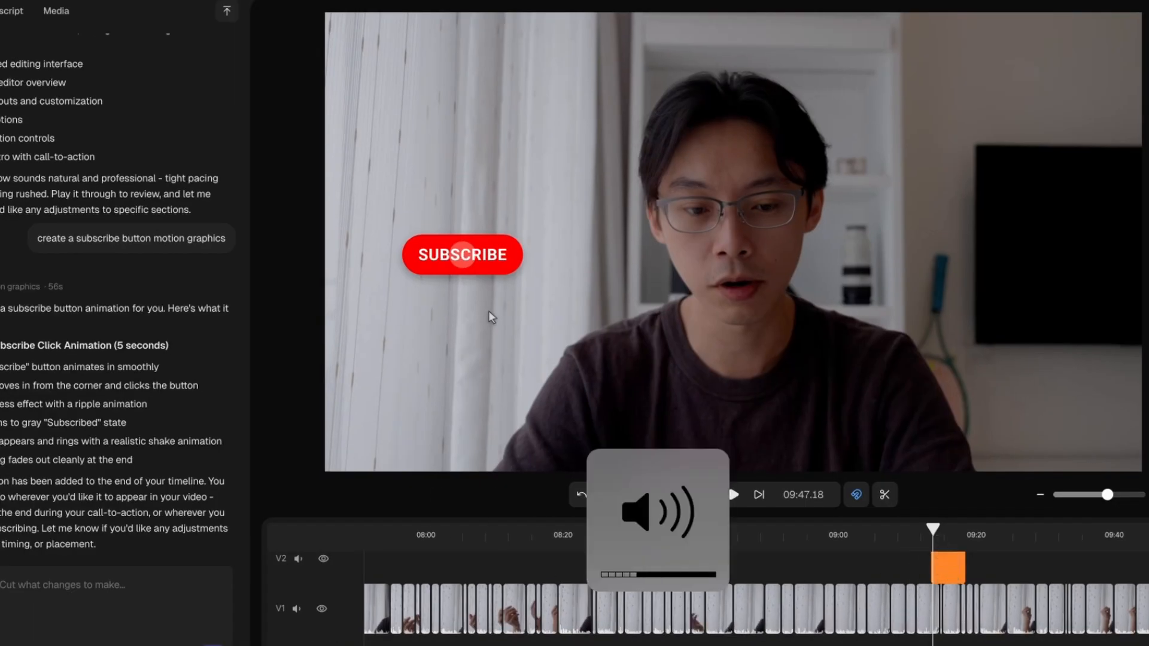
{"action": "key", "text": "space"}
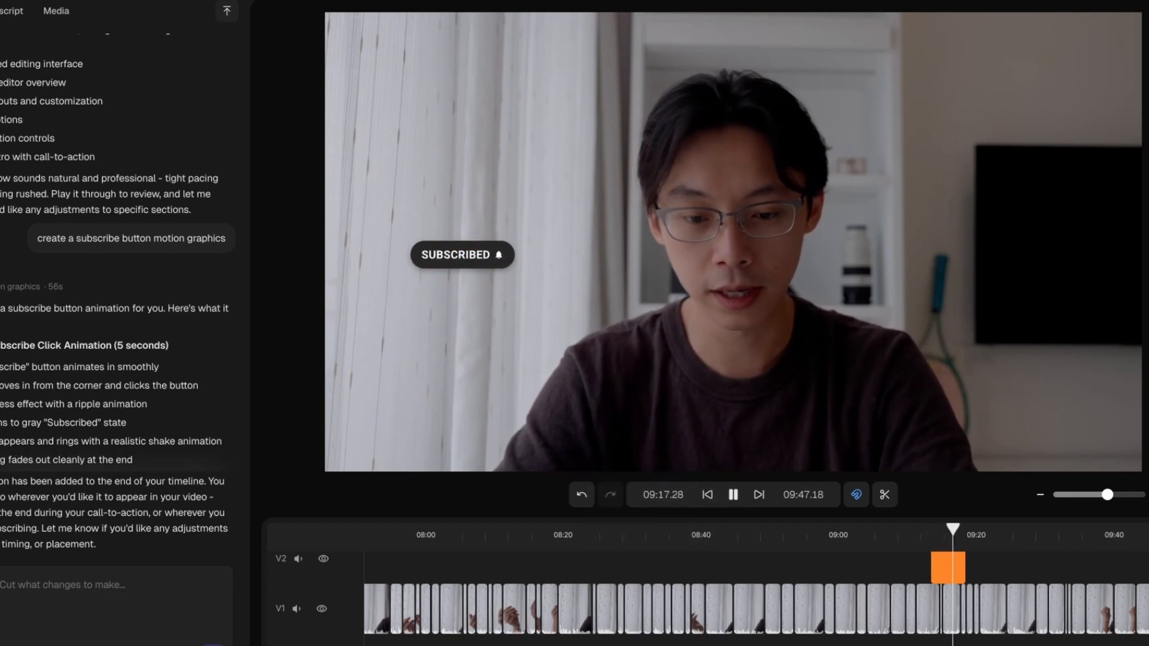
{"action": "key", "text": "space"}
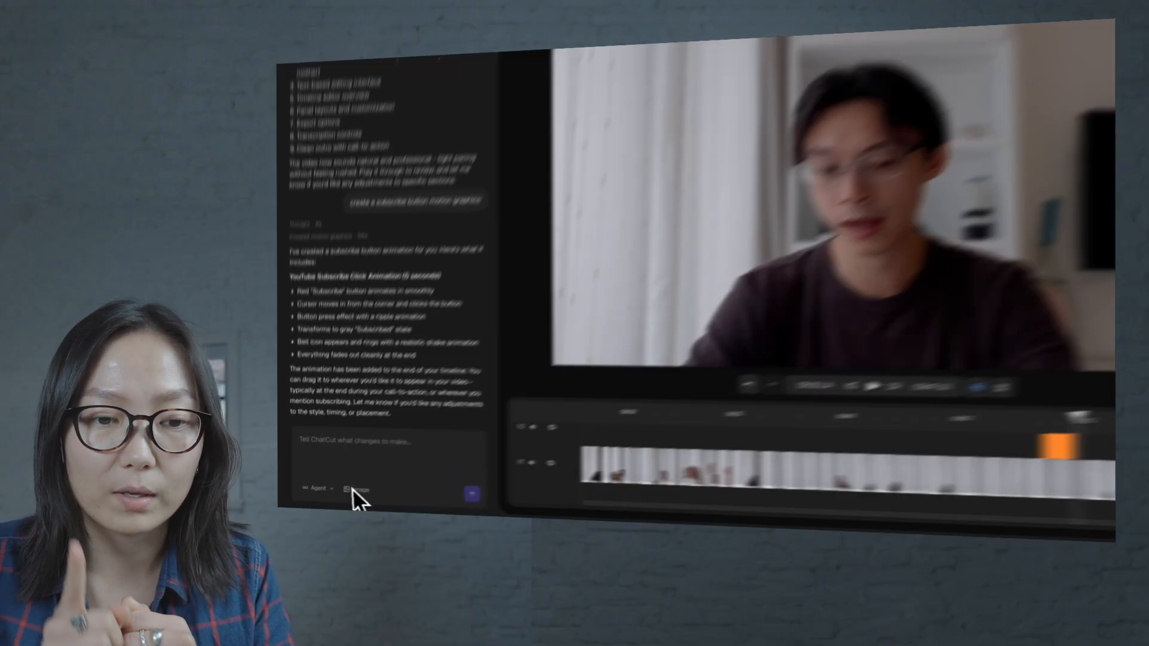
- Attach the image 20260106-163532.jpeg from Downloads to the AI prompt after checking its preview
{"action": "left_click", "coordinate": [359, 490]}
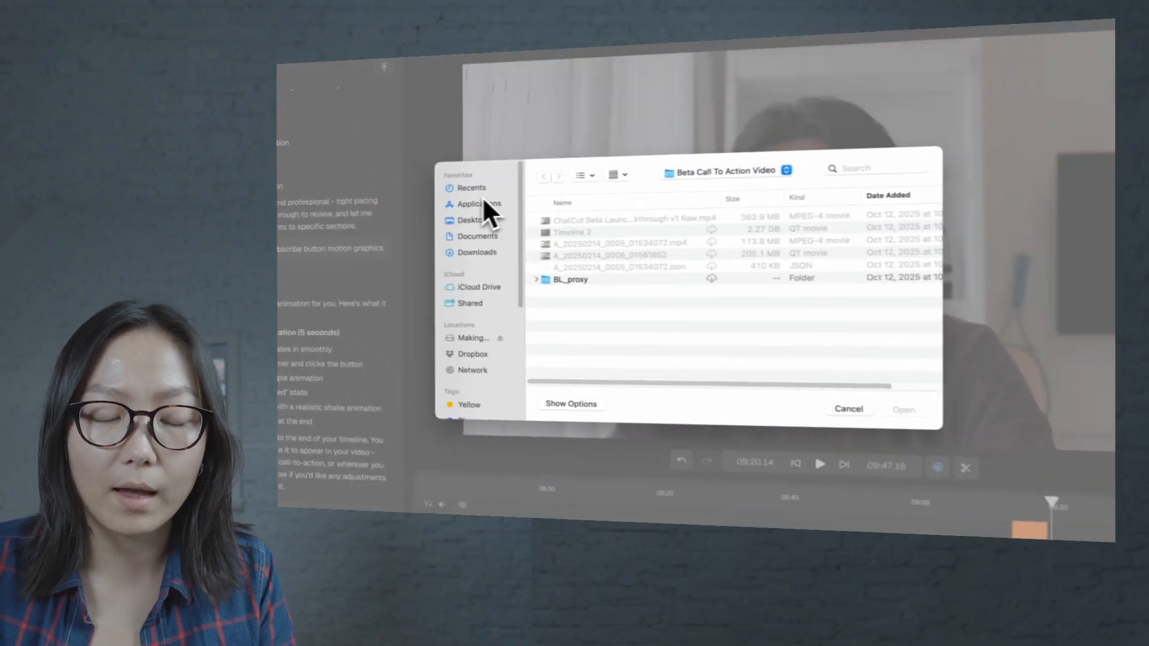
{"action": "left_click", "coordinate": [643, 256]}
{"action": "left_click", "coordinate": [576, 225]}
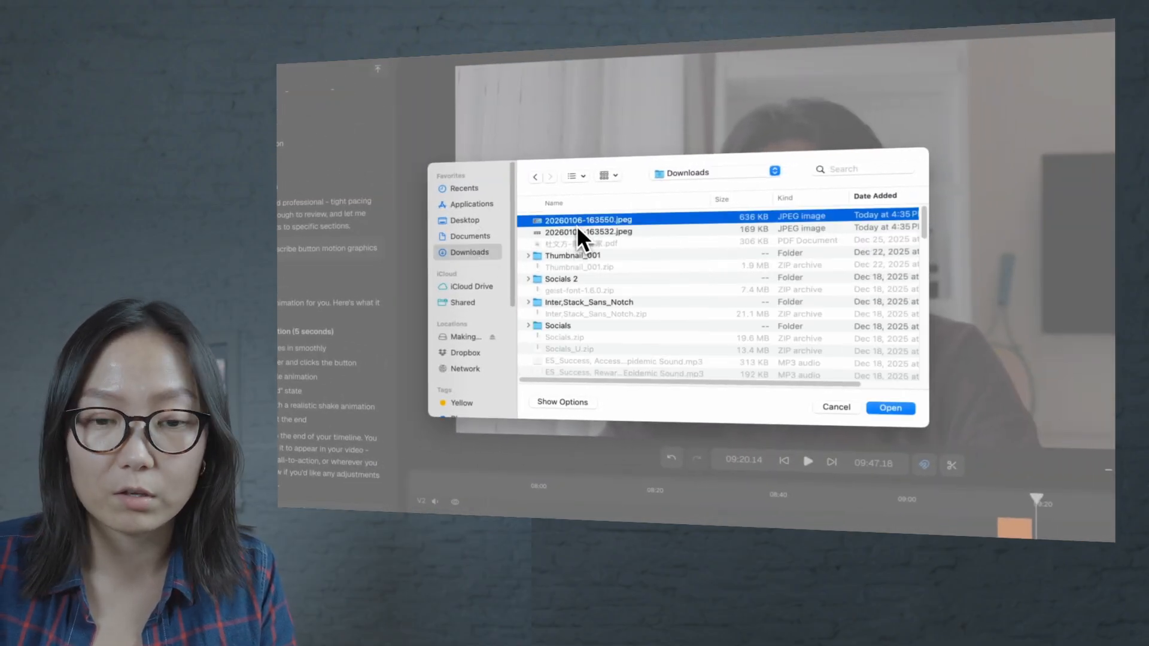
{"action": "left_click", "coordinate": [578, 234]}
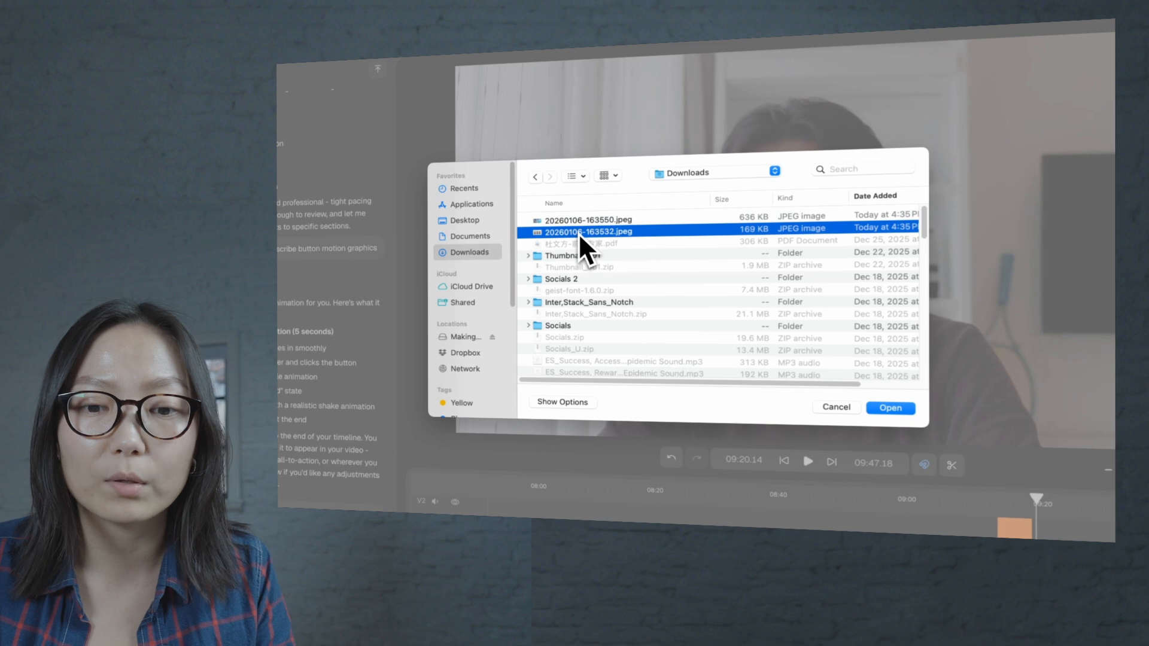
{"action": "key", "text": "space"}
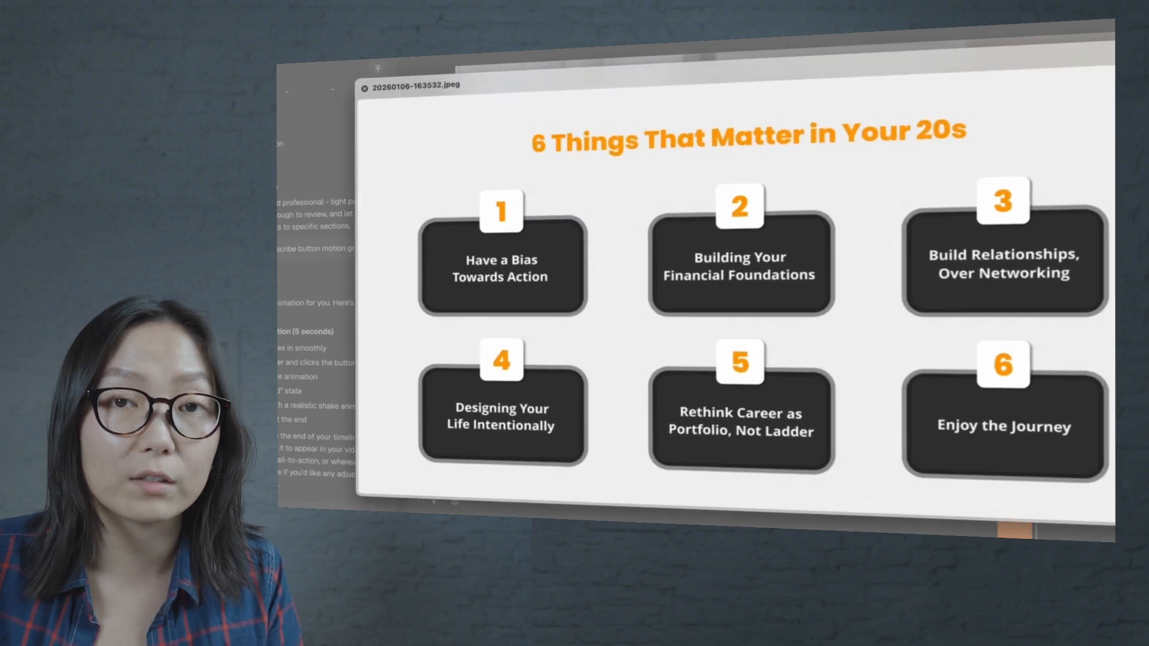
{"action": "key", "text": "space"}
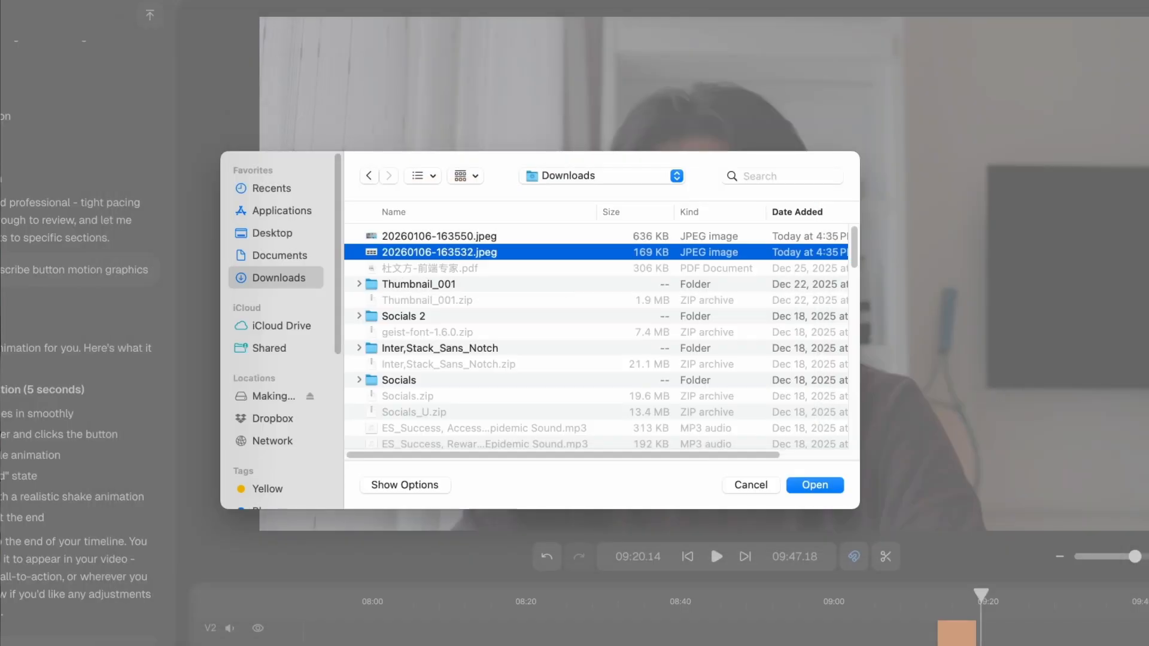
{"action": "double_click", "coordinate": [433, 251]}
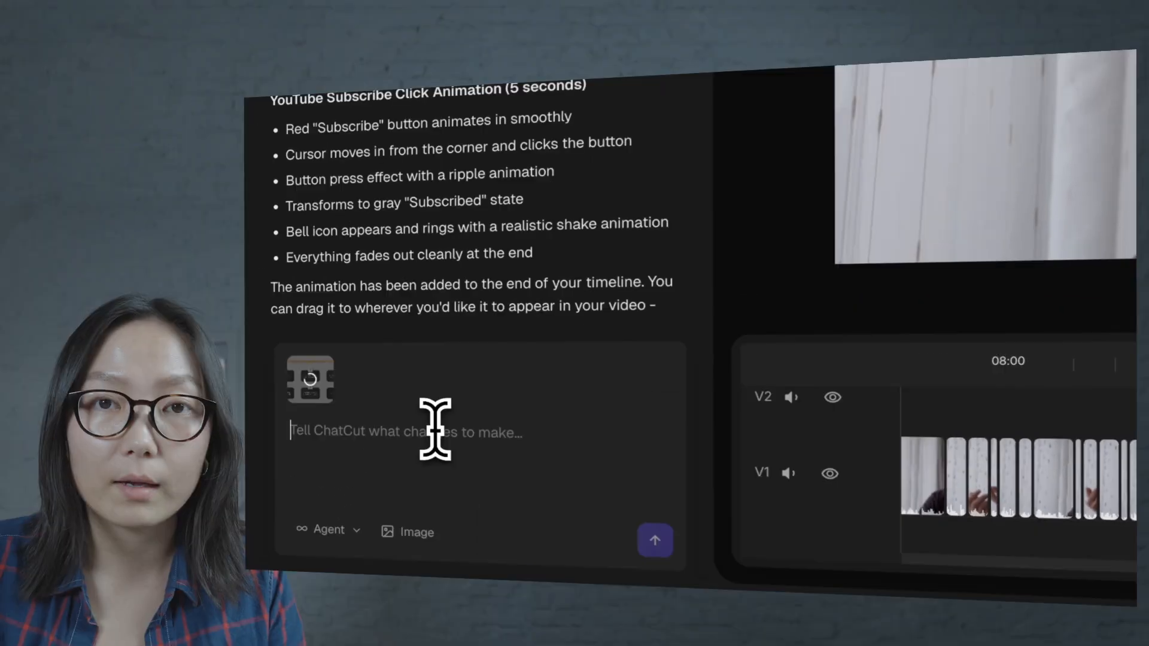
- Ask the agent to create motion graphics in the style of the attached photo
{"action": "type", "text": "reate motion graphics in the style of the atta"}
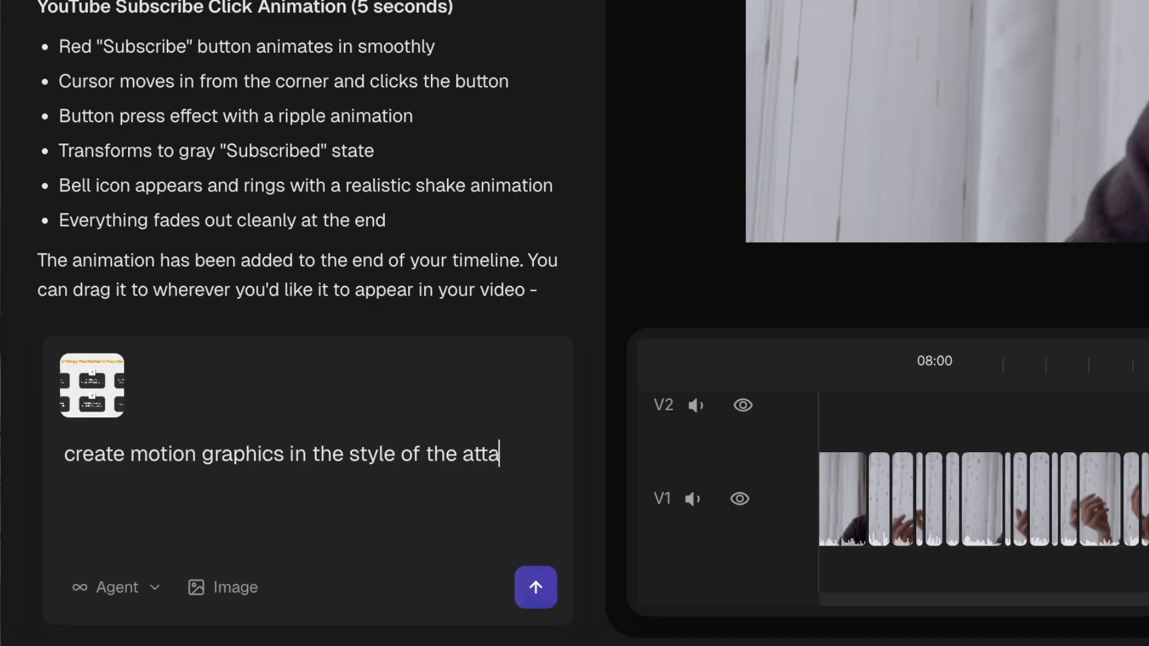
{"action": "type", "text": "ot"}
{"action": "key", "text": "Return"}
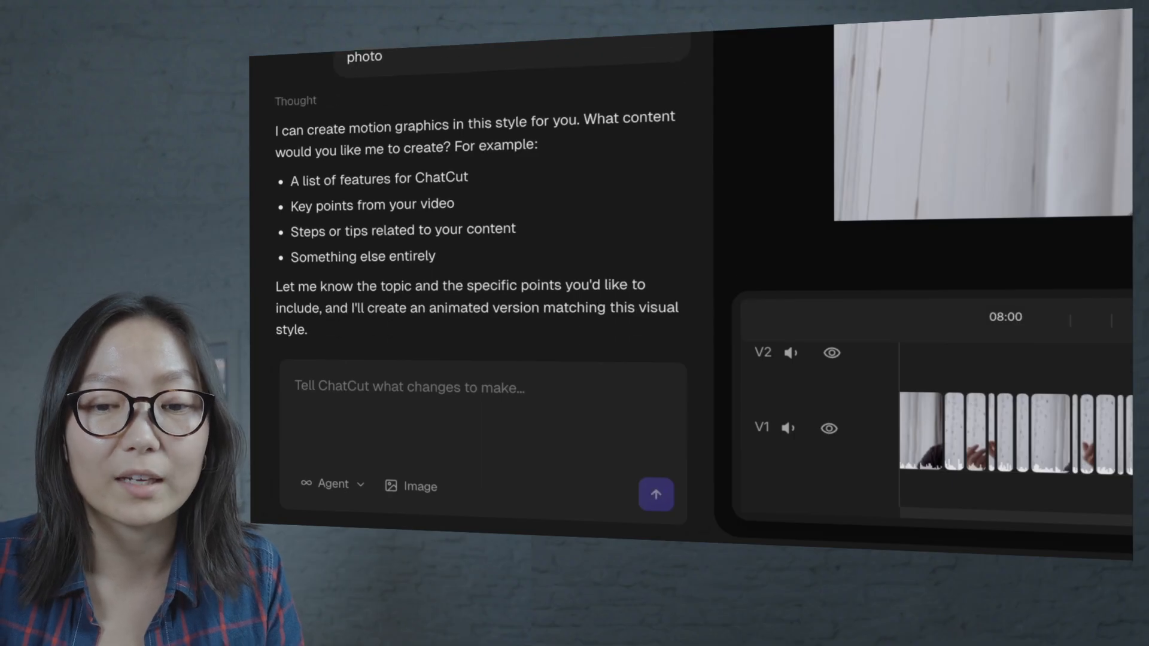
- Answer the agent's content question with "key points from my video"
{"action": "type", "text": "key points f"}
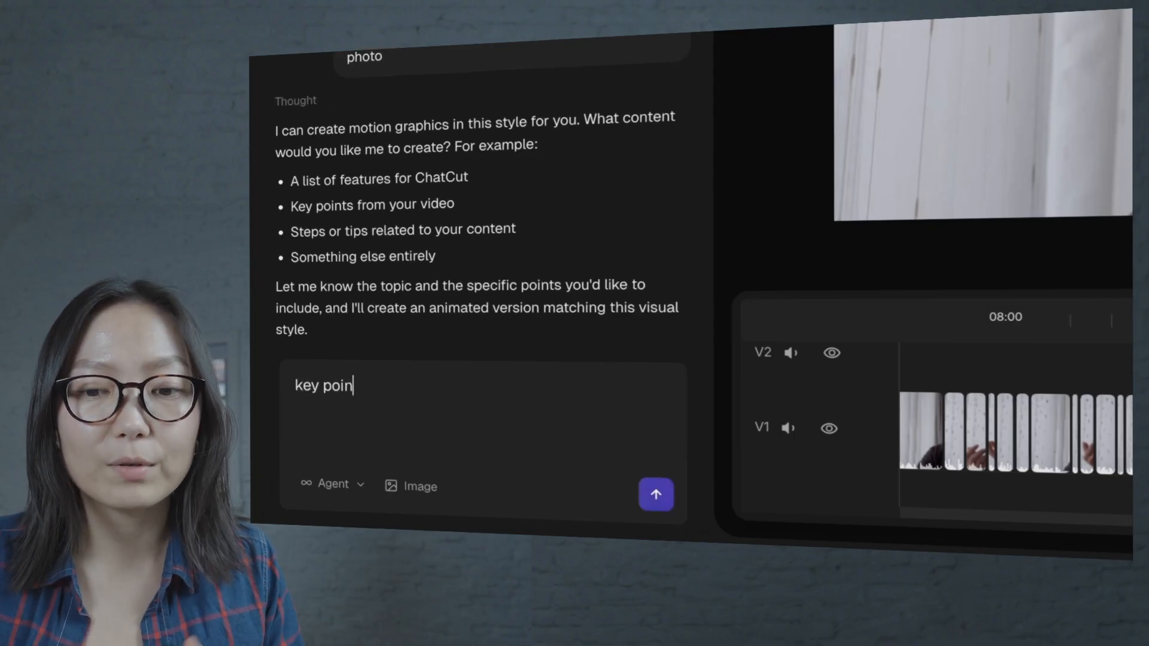
{"action": "type", "text": "rom my video"}
{"action": "key", "text": "Return"}
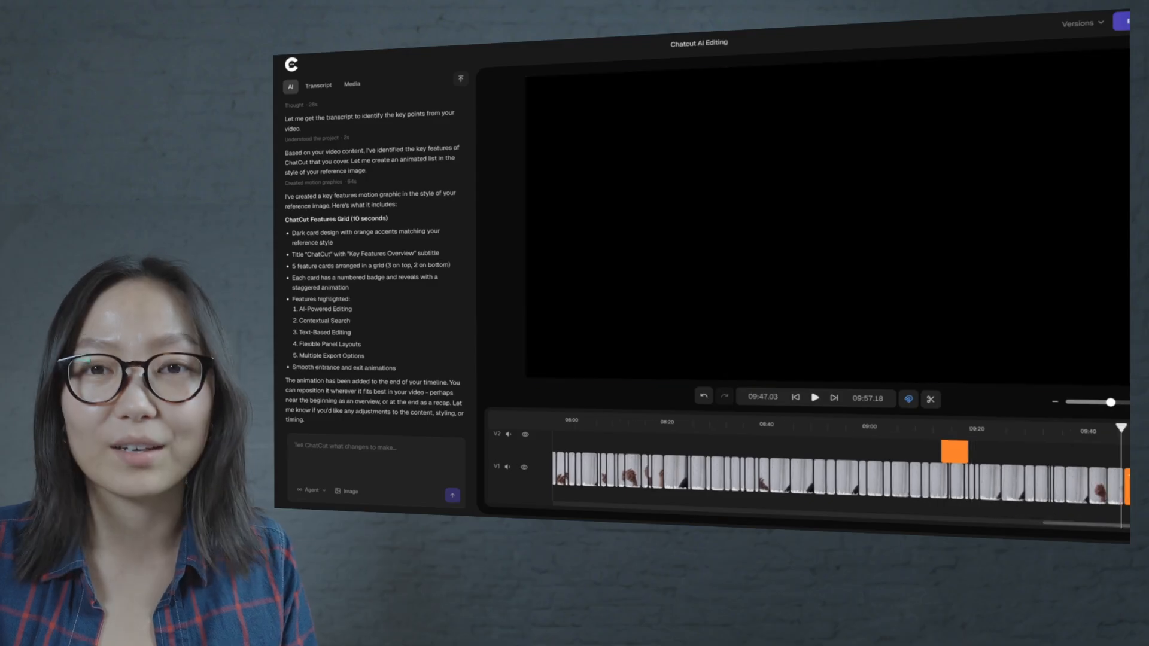
- Preview the key features graphic, move it above the main track about 4 seconds into the video, and play that section
{"action": "key", "text": "space"}
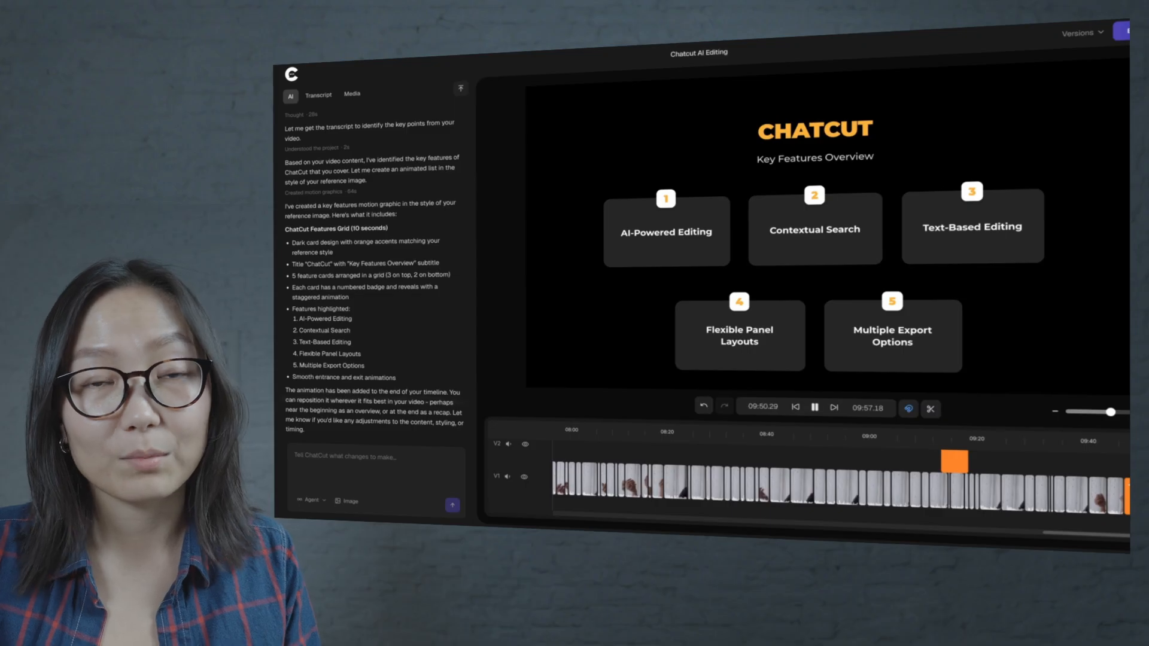
{"action": "key", "text": "space"}
{"action": "left_click", "coordinate": [1086, 576]}
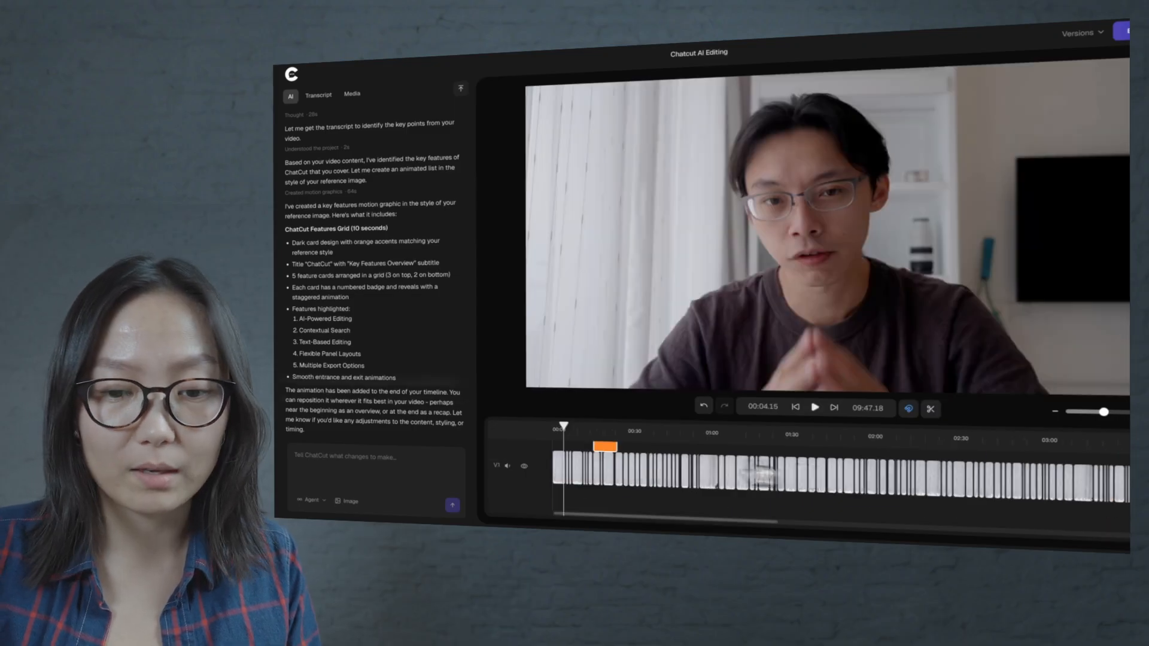
{"action": "left_click_drag", "start_coordinate": [605, 447], "coordinate": [562, 430]}
{"action": "key", "text": "space"}
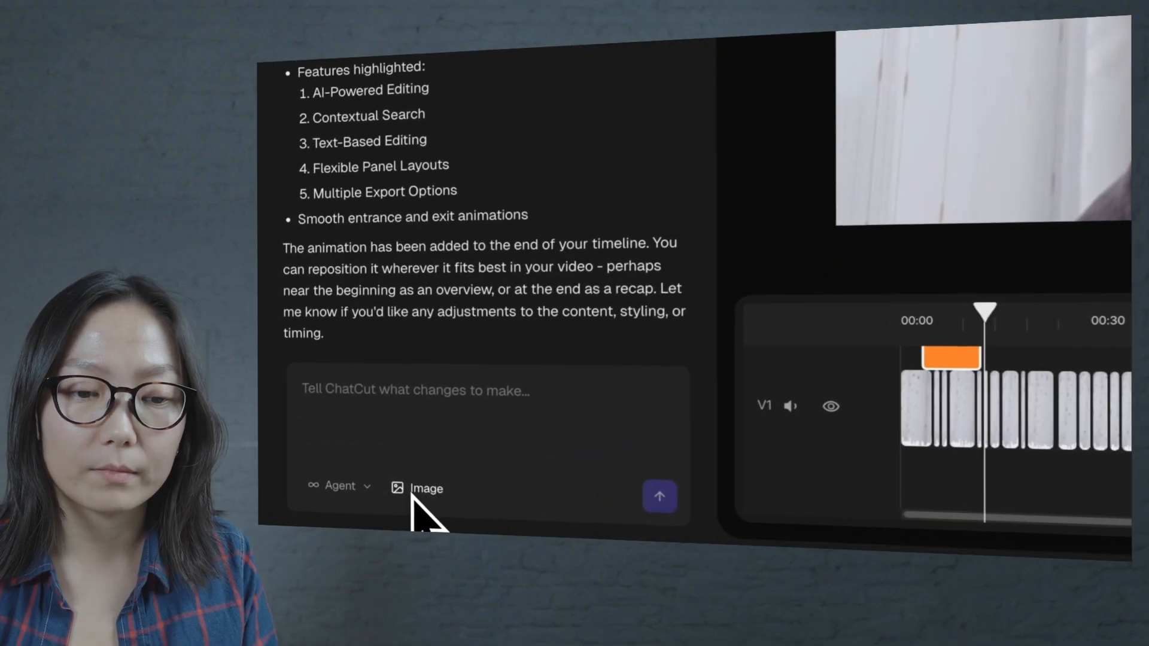
- Attach 20260106-163550.jpeg and send "create motion graphics in the style of the text in reference, text should say: 5 tips for editing more efficiently"
{"action": "left_click", "coordinate": [419, 489]}
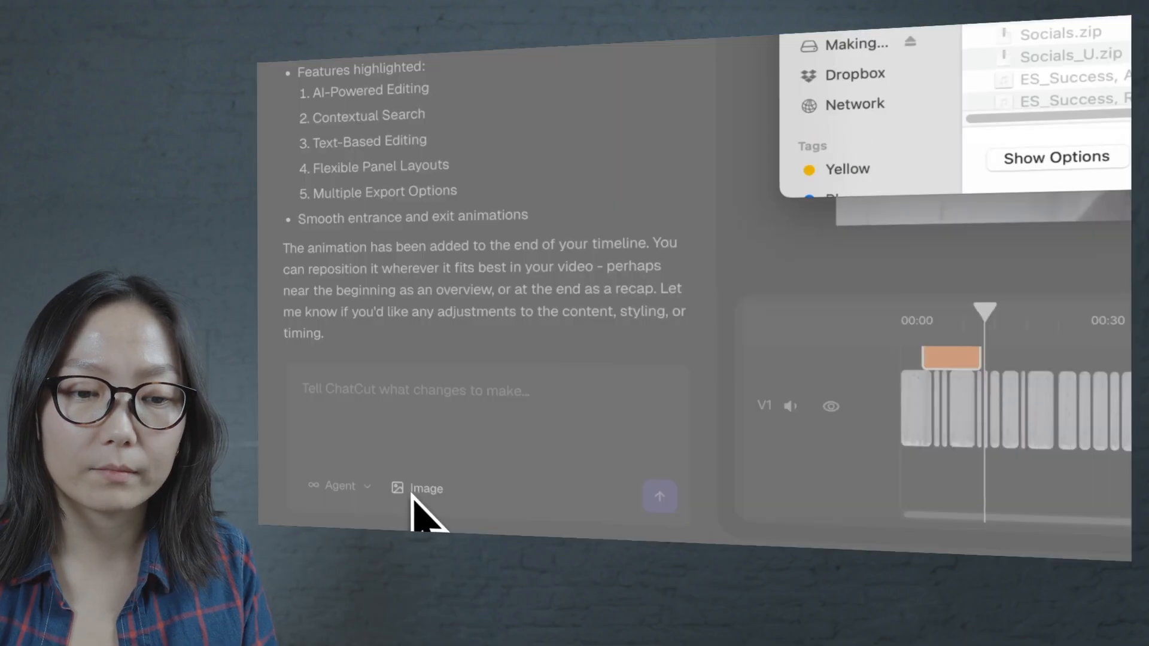
{"action": "left_click", "coordinate": [871, 149]}
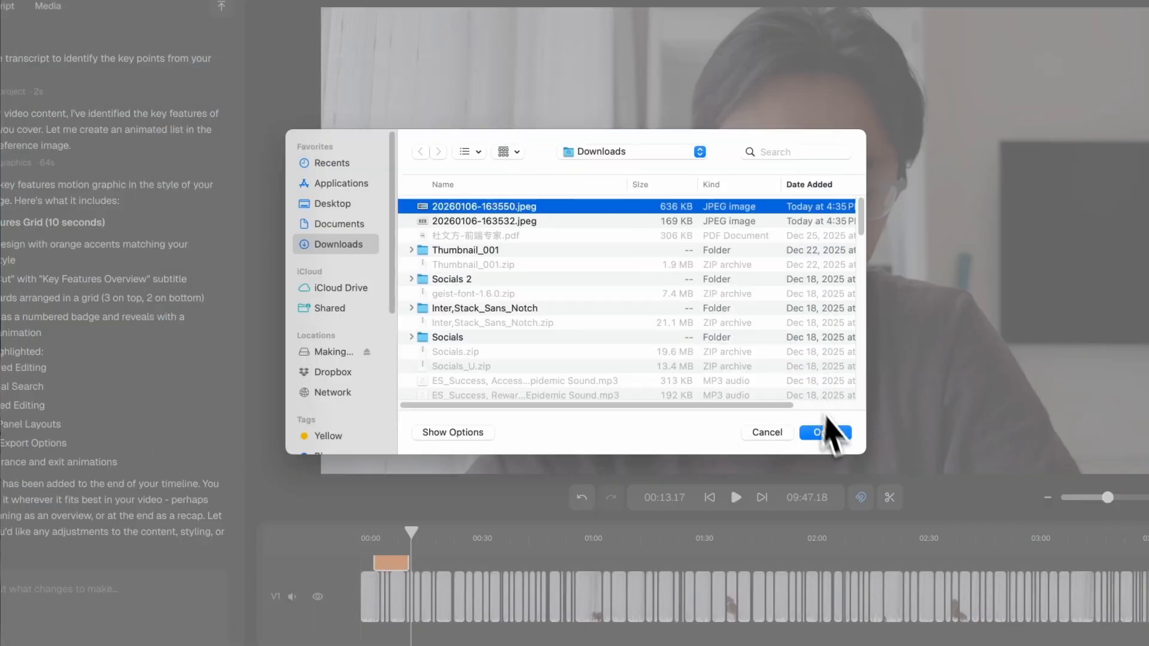
{"action": "left_click", "coordinate": [825, 425]}
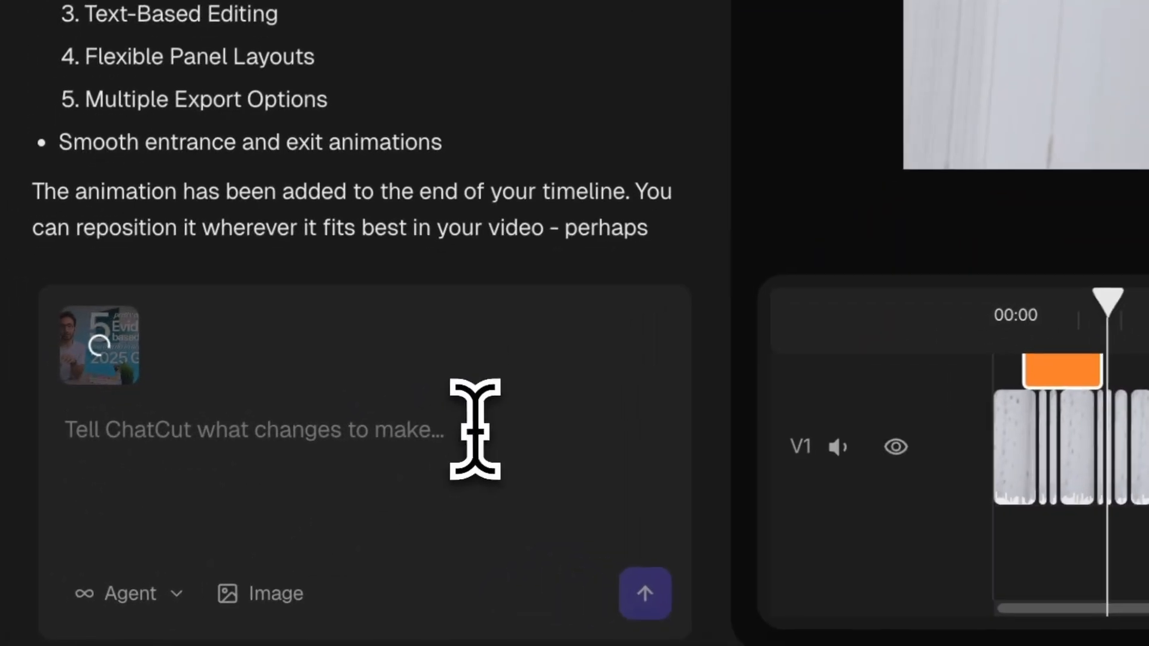
{"action": "type", "text": "create"}
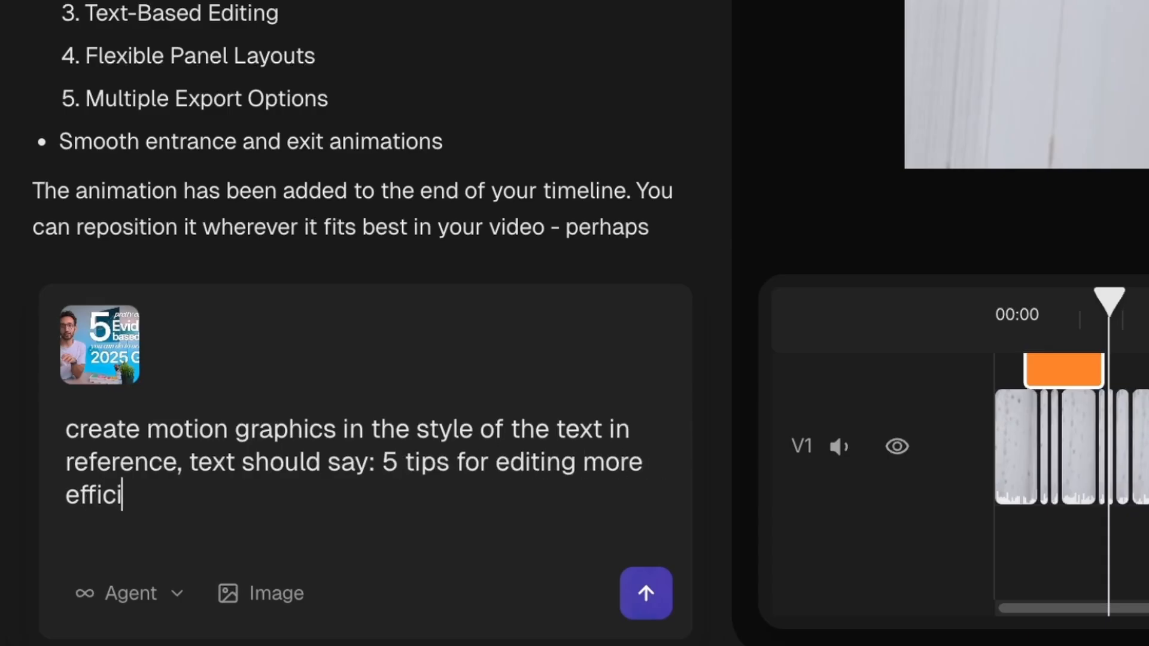
{"action": "key", "text": "Return"}
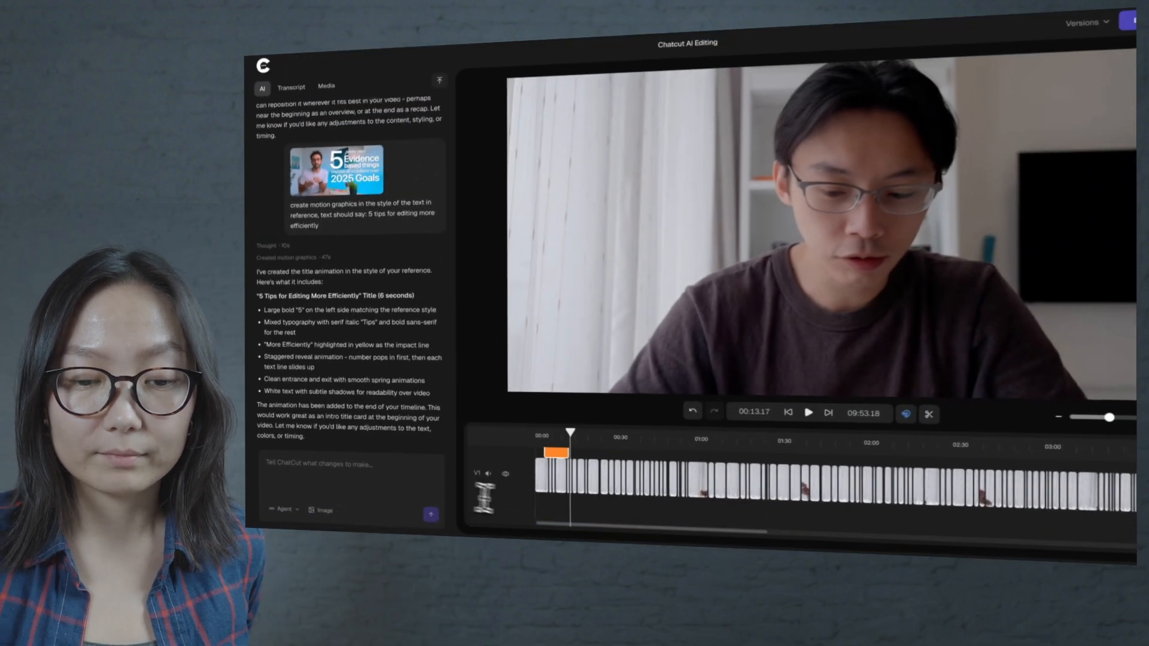
- Play the generated "5 Tips for Editing More Efficiently" title animation at the end of the timeline
{"action": "left_click_drag", "start_coordinate": [574, 522], "coordinate": [1038, 546]}
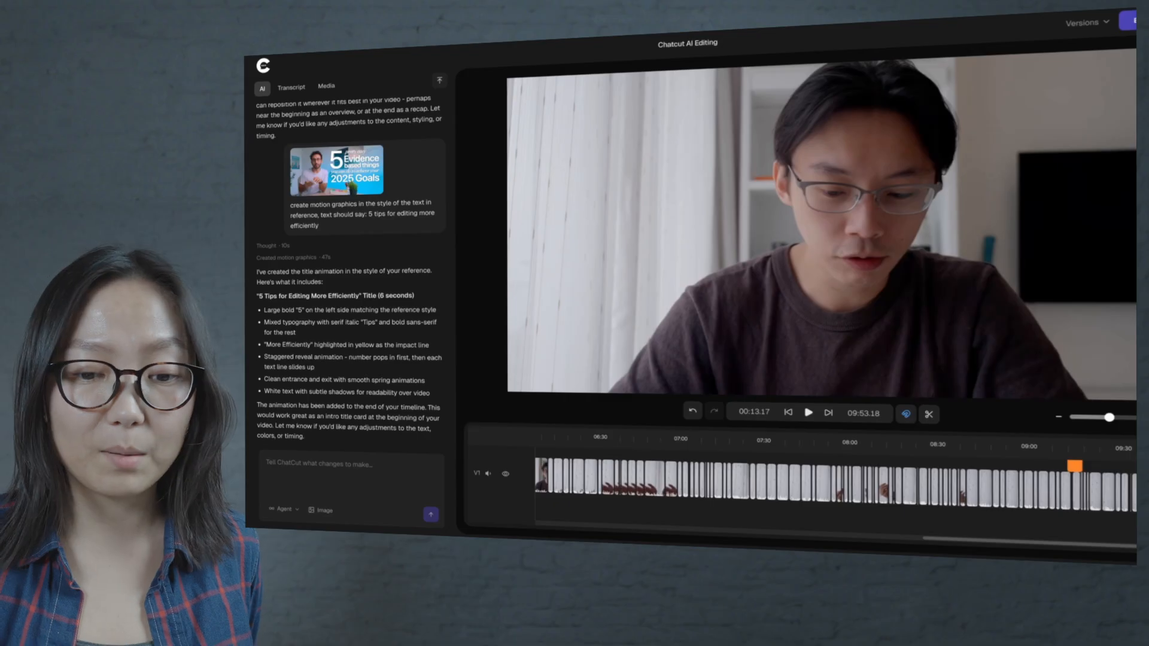
{"action": "left_click", "coordinate": [1136, 449]}
{"action": "key", "text": "space"}
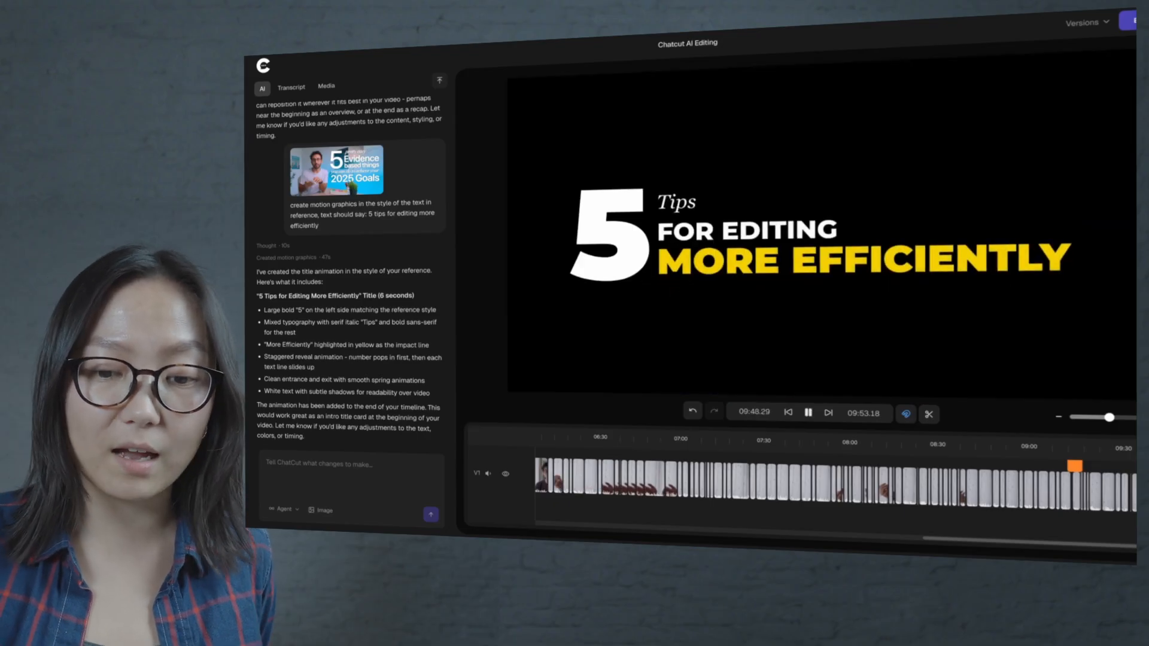
{"action": "key", "text": "space"}
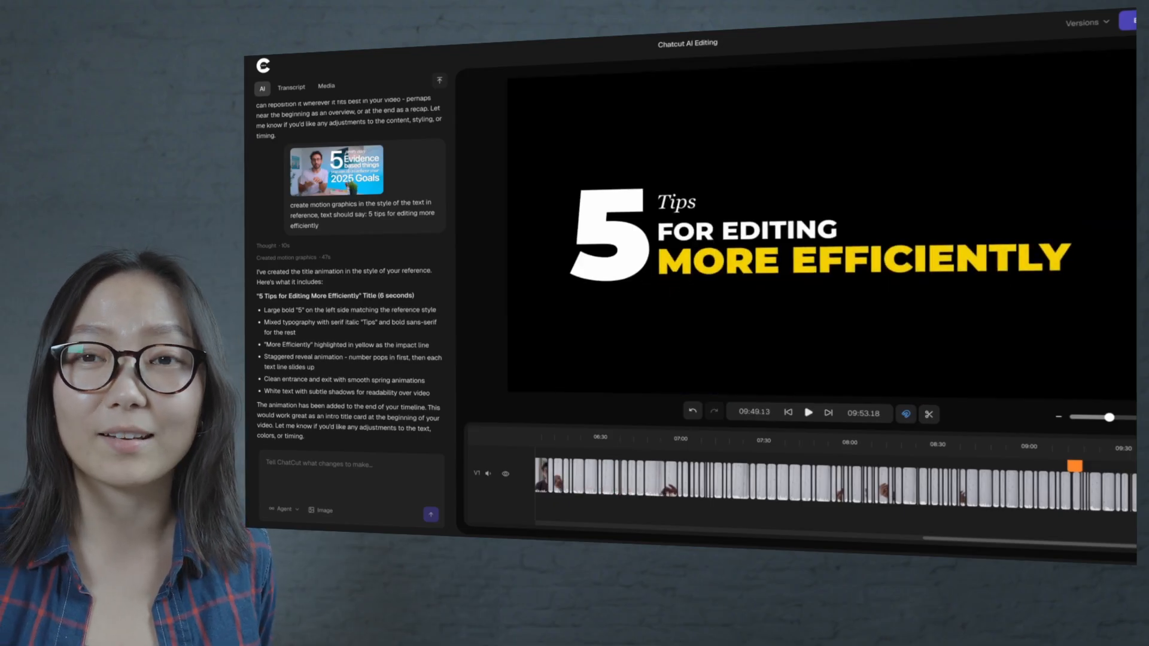
- Move the "5 Tips" title graphic from the timeline's end to above the main track at about 08:53 and play that section
{"action": "left_click_drag", "start_coordinate": [1110, 417], "coordinate": [1123, 417]}
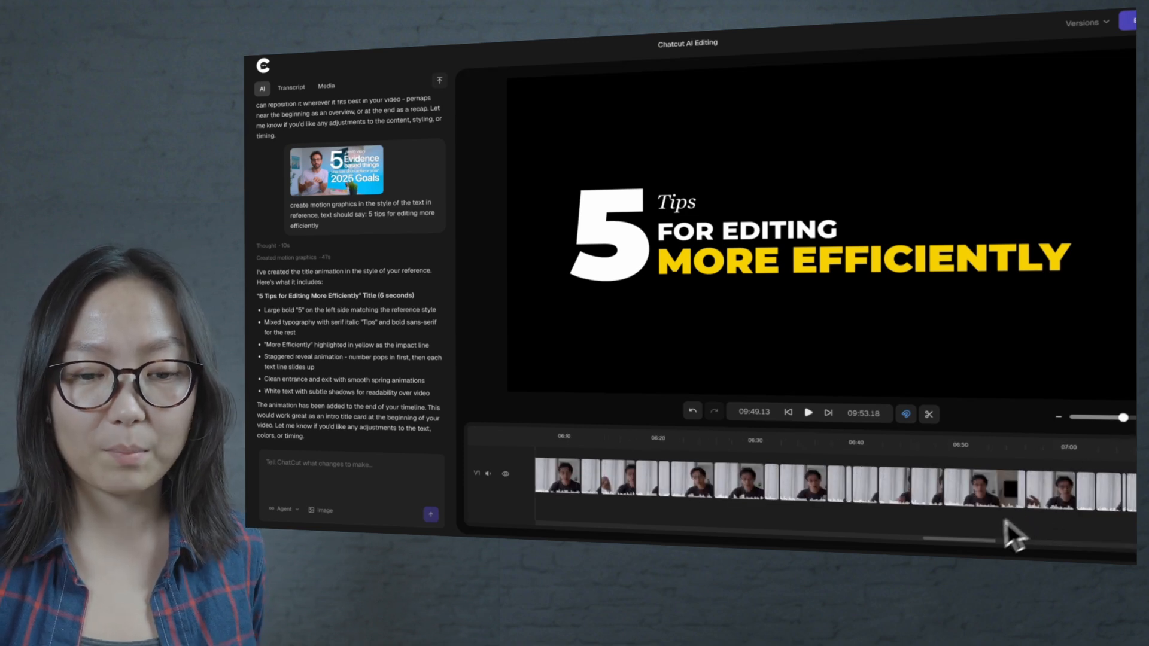
{"action": "left_click_drag", "start_coordinate": [977, 541], "coordinate": [1122, 621]}
{"action": "left_click", "coordinate": [1077, 551]}
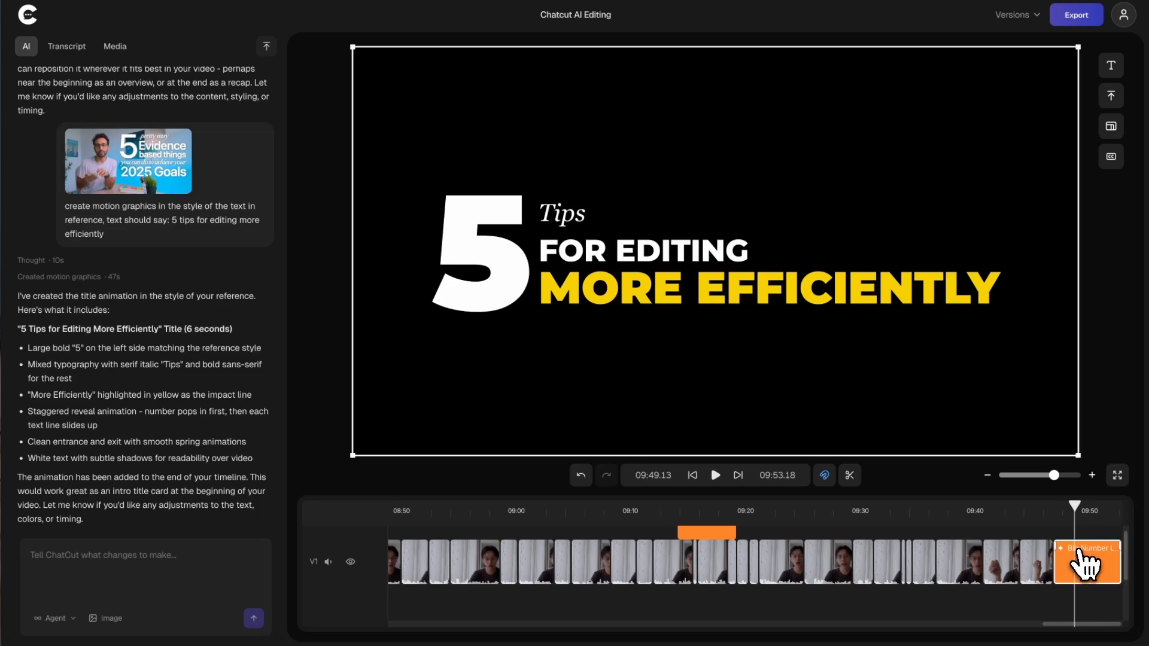
{"action": "left_click_drag", "start_coordinate": [1084, 571], "coordinate": [475, 532]}
{"action": "left_click", "coordinate": [436, 512]}
{"action": "key", "text": "space"}
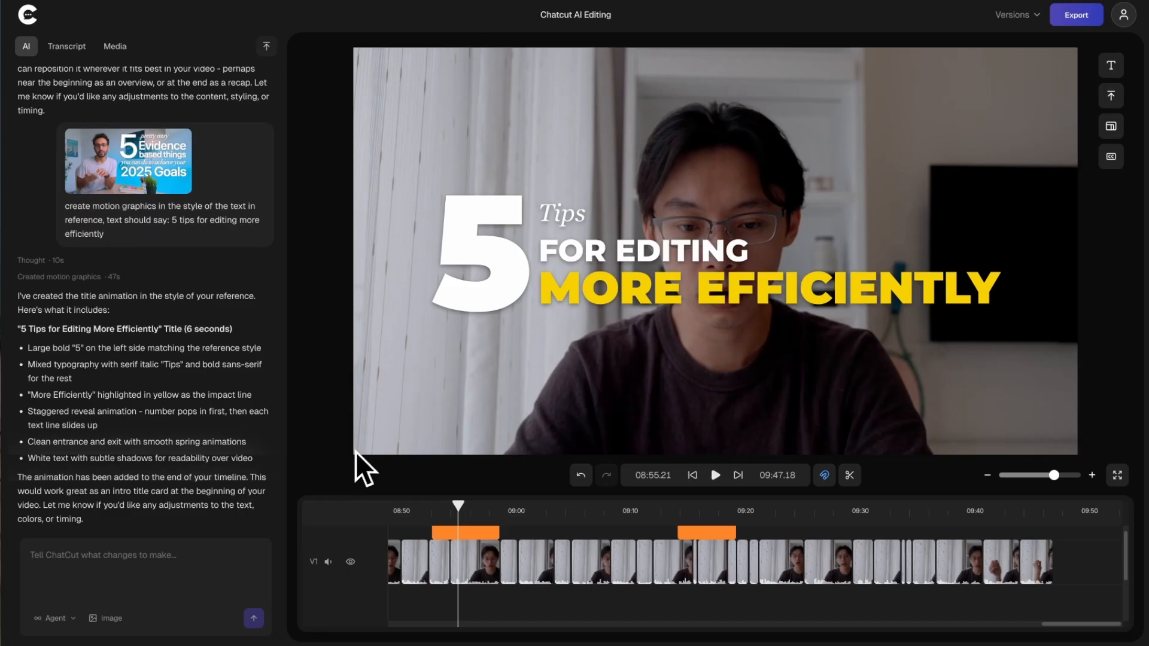
- Scale the title graphic down to about 1178x663, place it over the curtain beside the speaker, and play the result
{"action": "left_click_drag", "start_coordinate": [357, 455], "coordinate": [633, 324]}
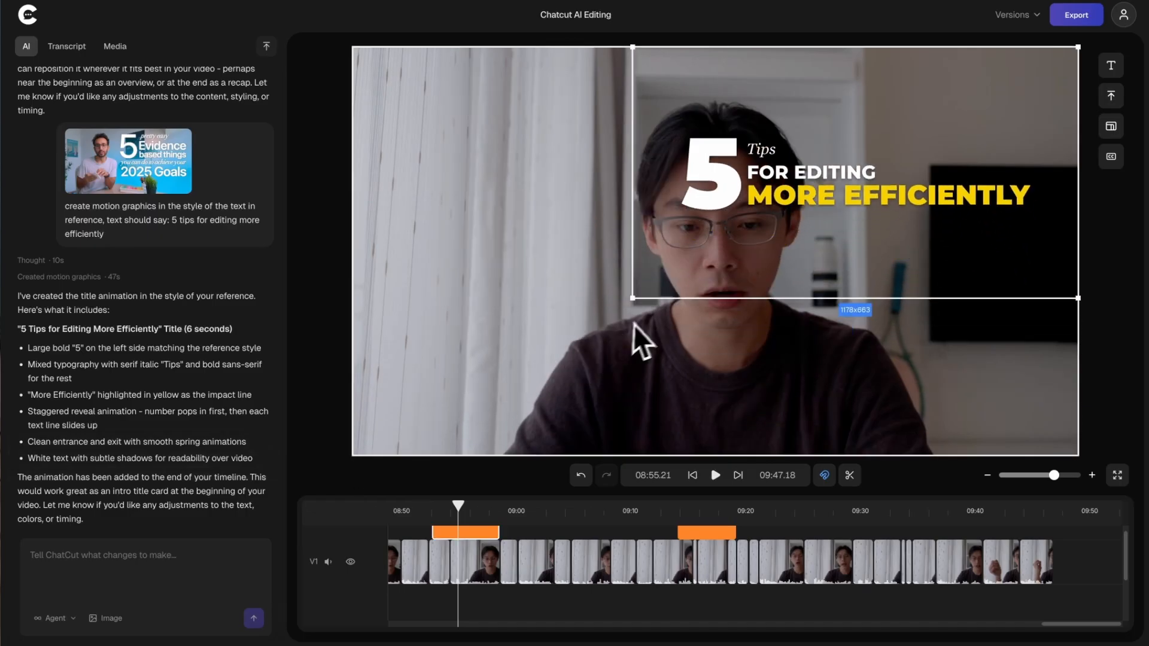
{"action": "left_click_drag", "start_coordinate": [852, 183], "coordinate": [539, 266]}
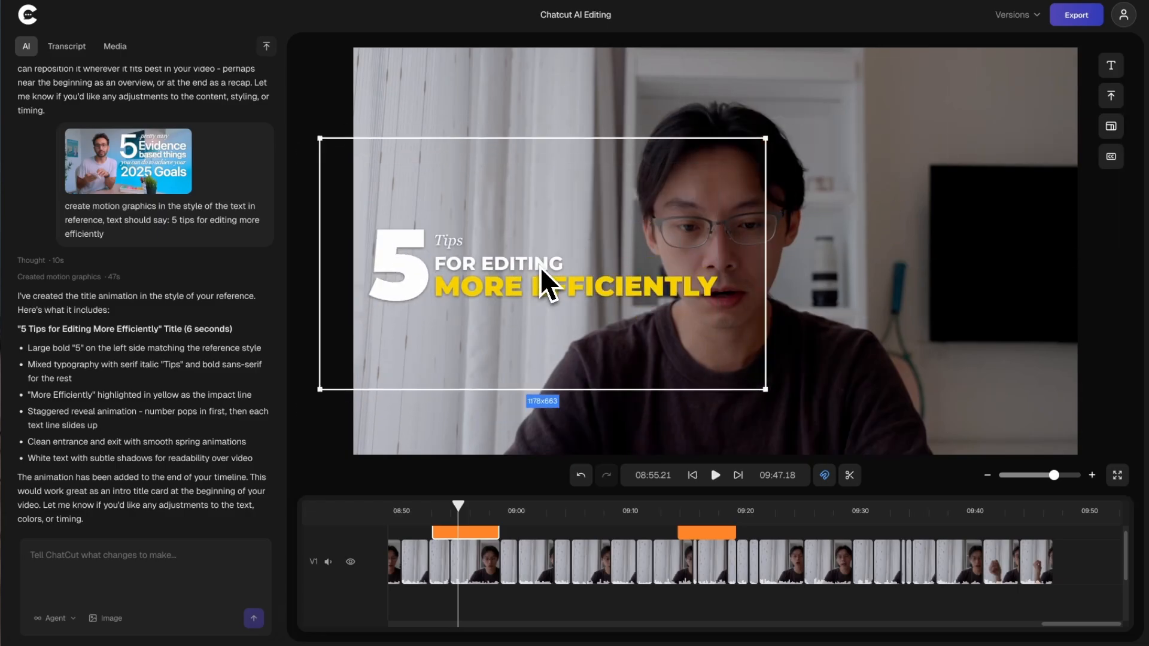
{"action": "left_click", "coordinate": [428, 510]}
{"action": "key", "text": "space"}
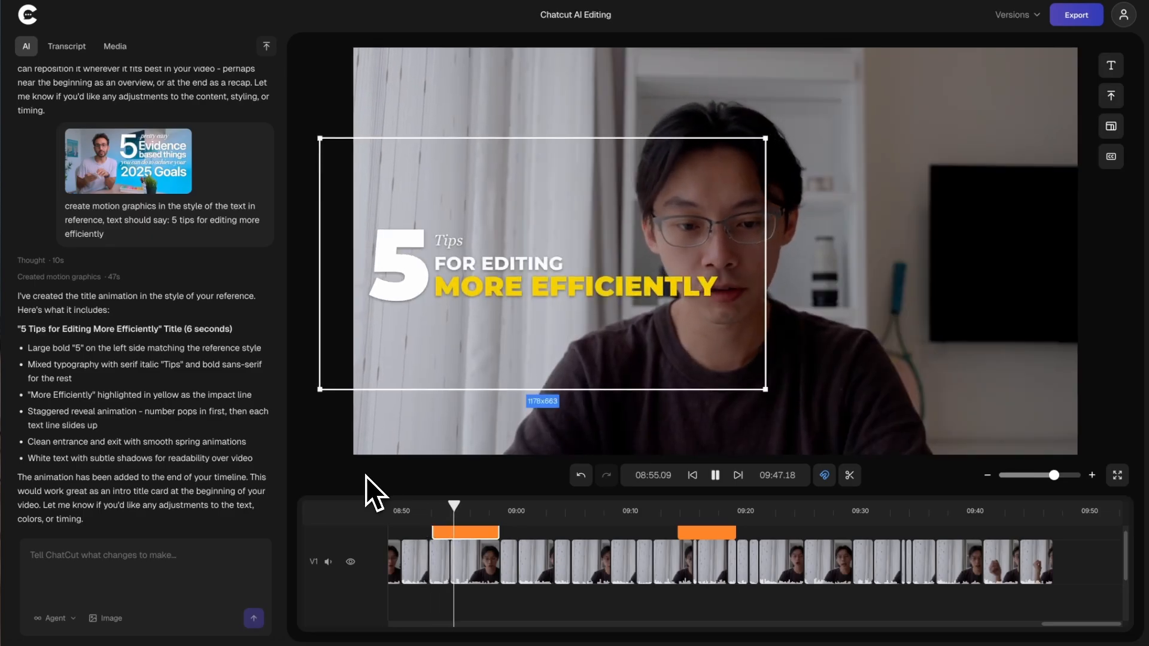
{"action": "left_click", "coordinate": [342, 443]}
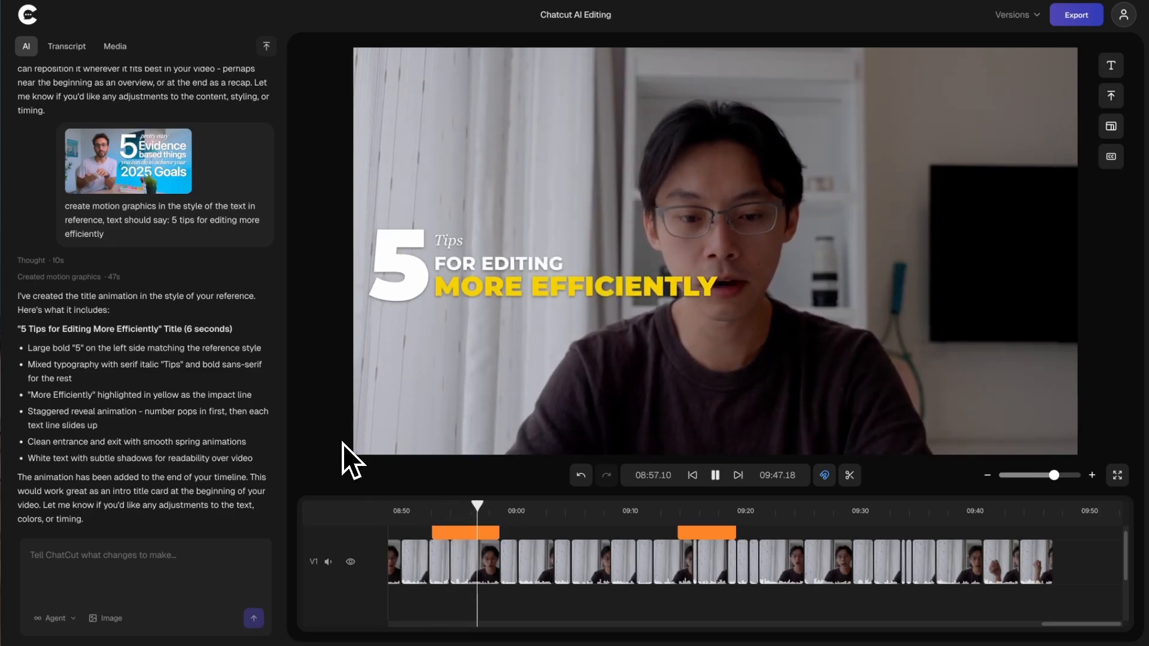
{"action": "key", "text": "space"}
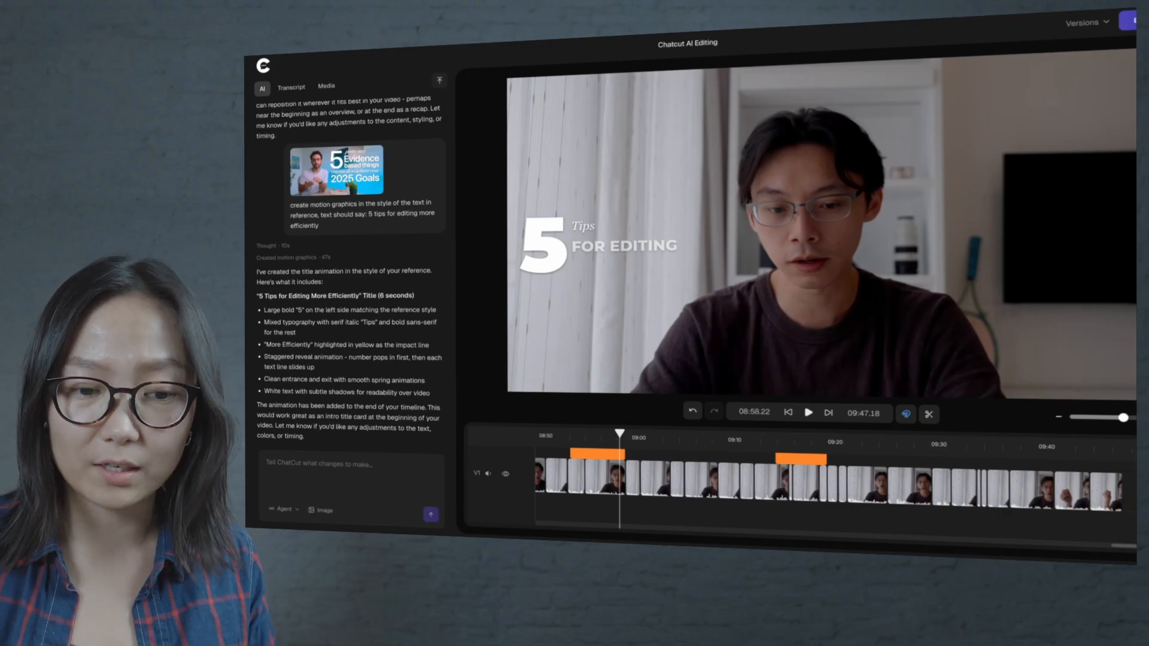
- Save the current timeline as a version named "chatcut demo"
{"action": "left_click", "coordinate": [1104, 23]}
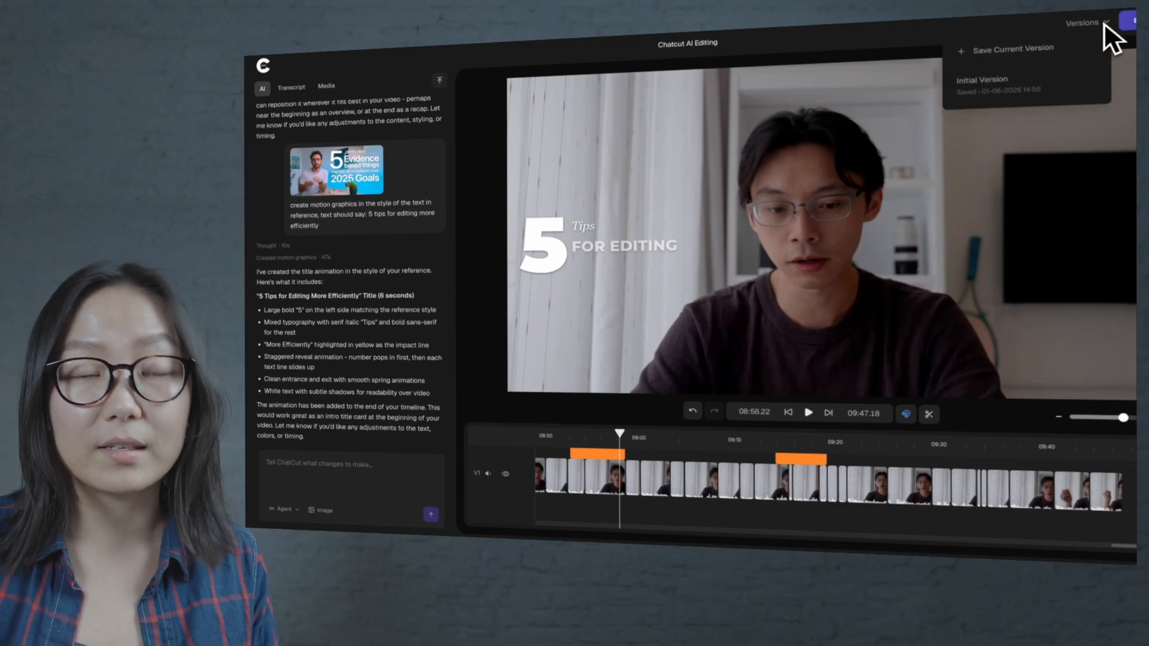
{"action": "left_click", "coordinate": [1042, 51]}
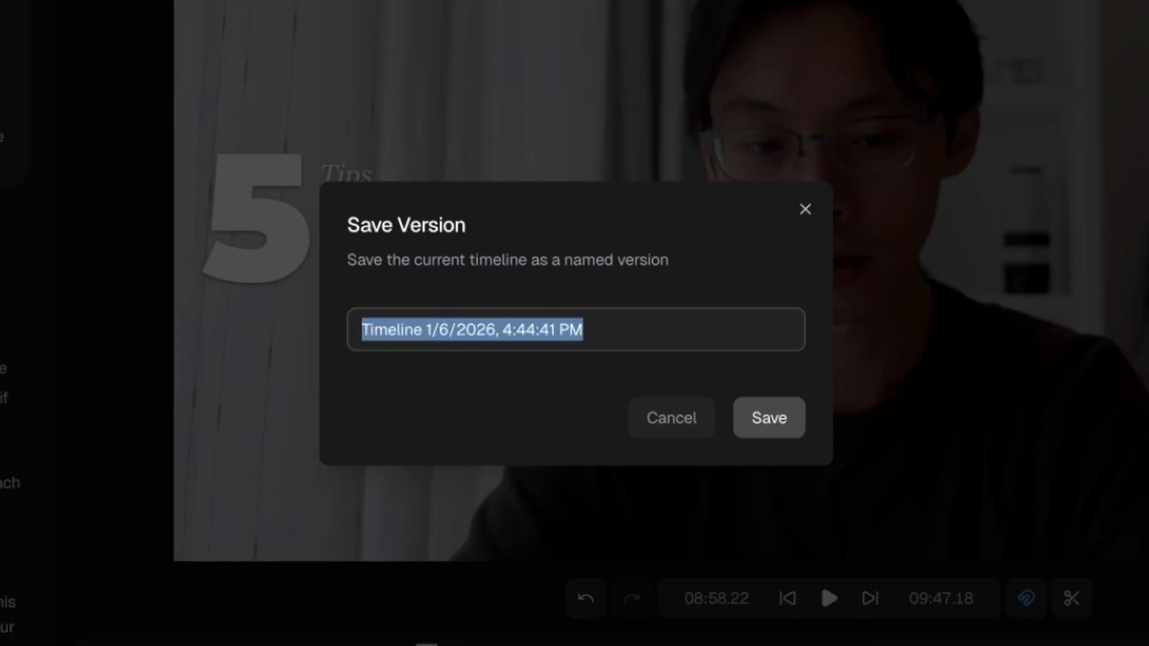
{"action": "type", "text": "cha"}
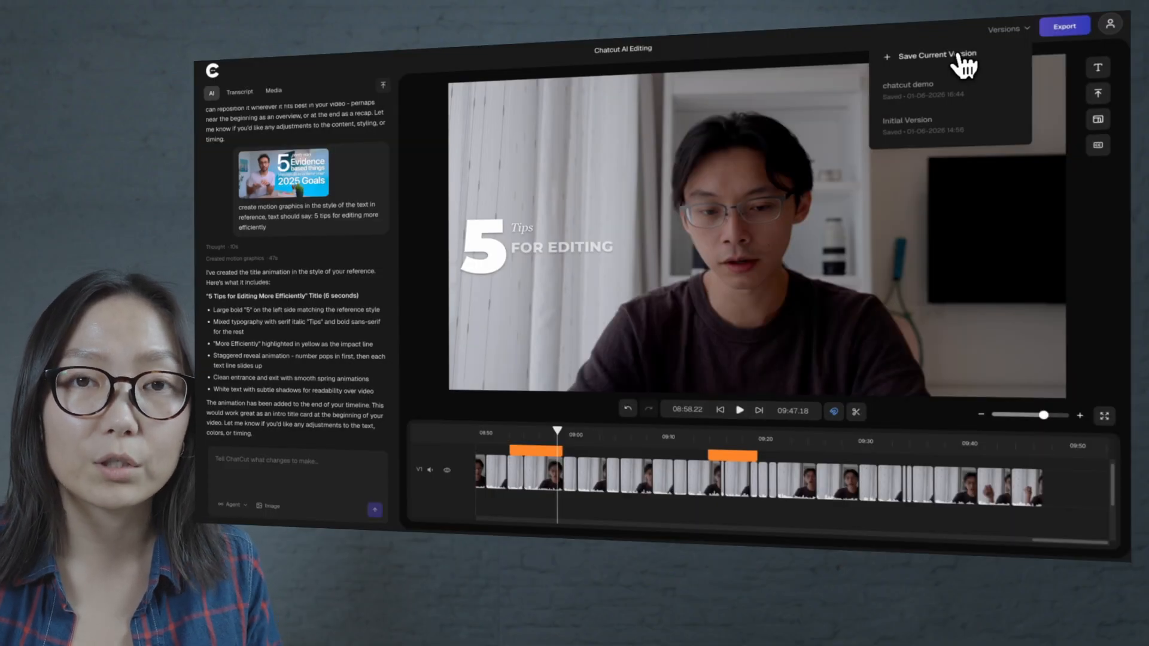
{"action": "left_click", "coordinate": [1008, 28]}
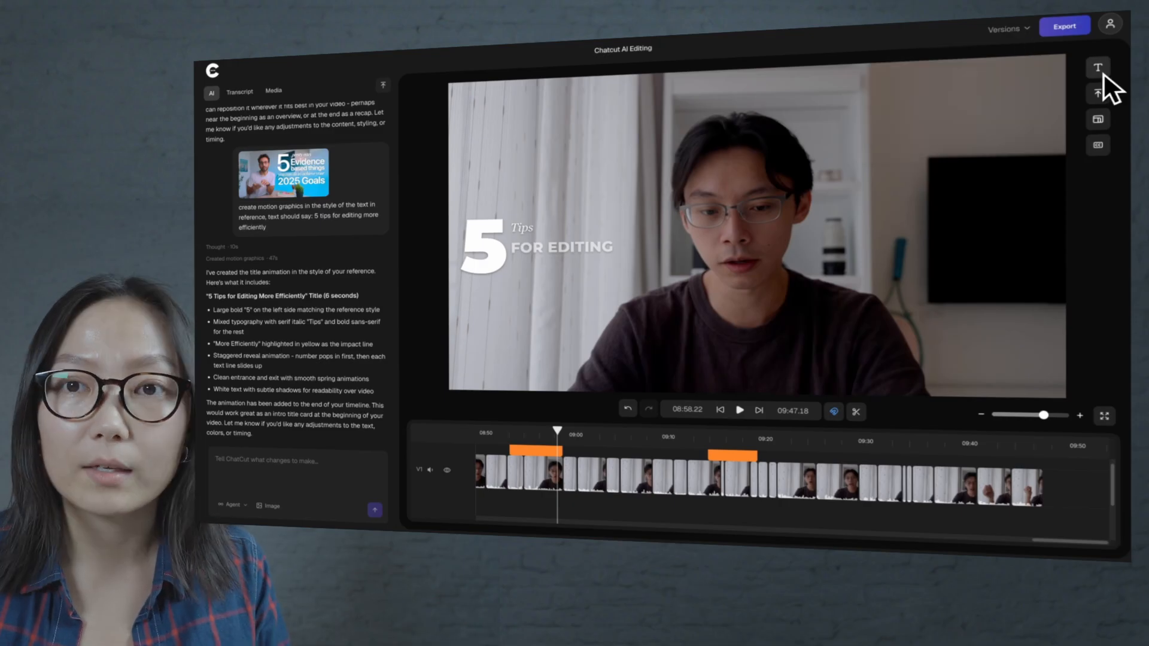
- Add a text overlay reading "Best Video Editing Tools" and position it above the speaker's head, near the frame's upper edge
{"action": "left_click", "coordinate": [836, 279]}
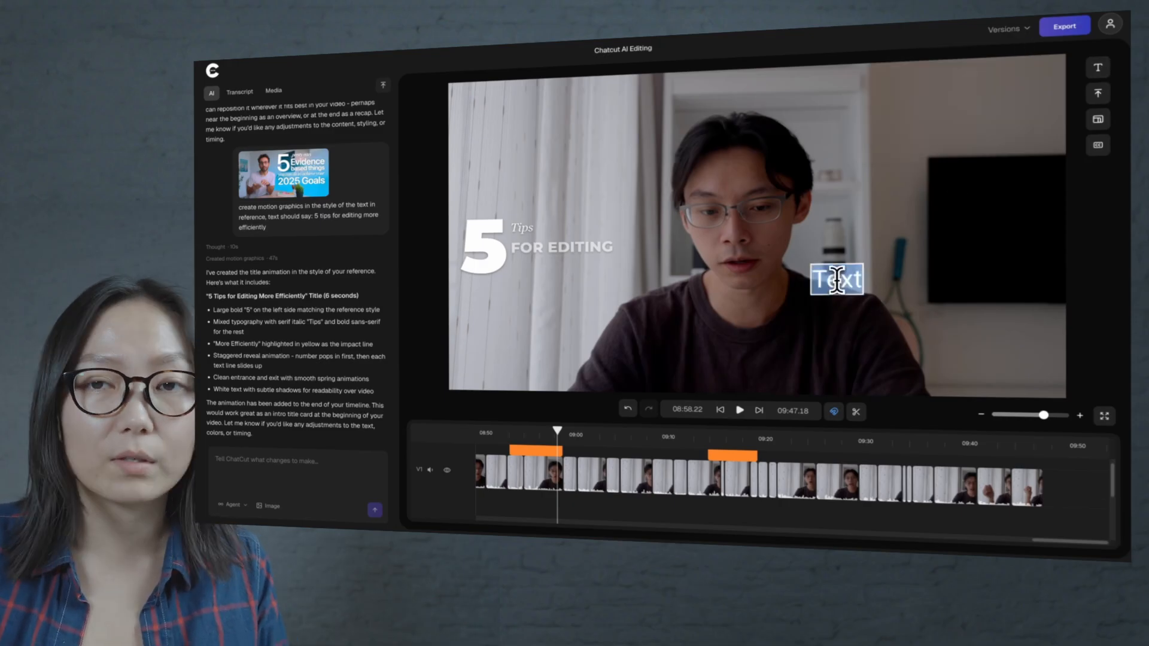
{"action": "type", "text": "Best Video Editnig"}
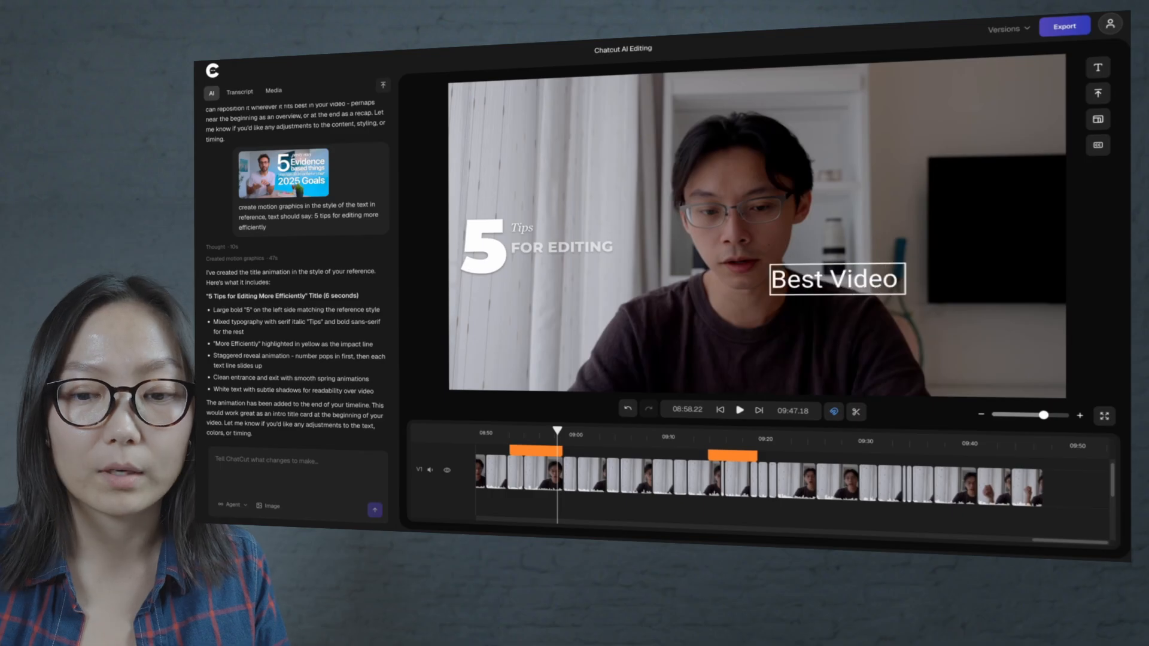
{"action": "key", "text": "BackSpace"}
{"action": "key", "text": "BackSpace"}
{"action": "key", "text": "BackSpace"}
{"action": "type", "text": "ing Tools"}
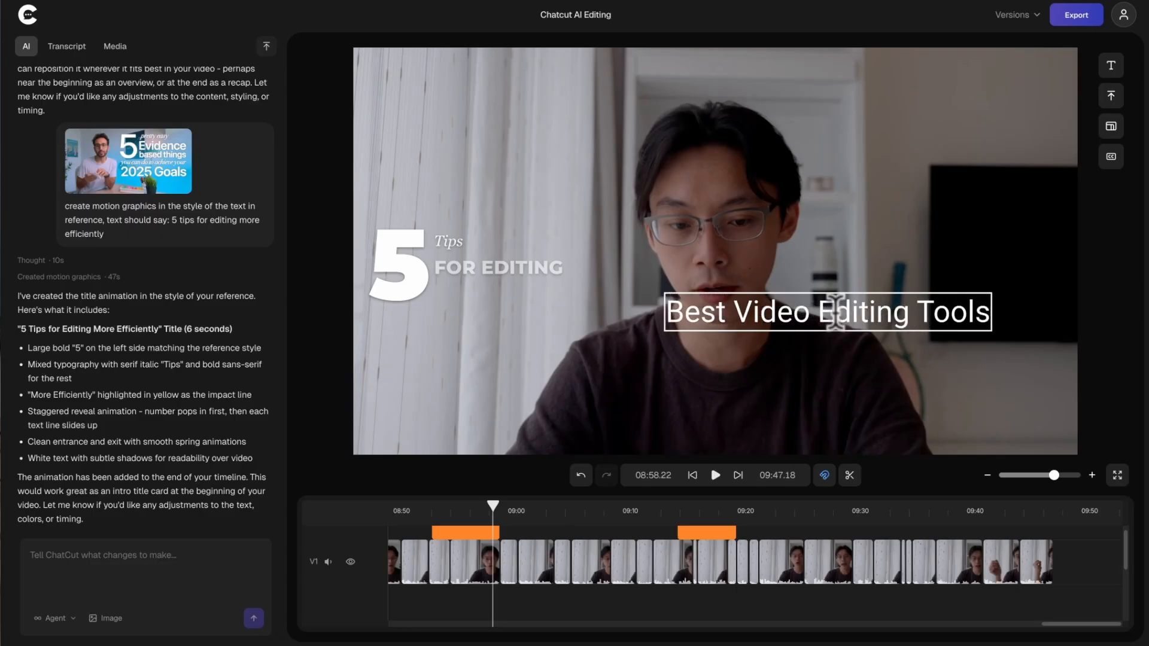
{"action": "left_click_drag", "start_coordinate": [912, 321], "coordinate": [806, 85]}
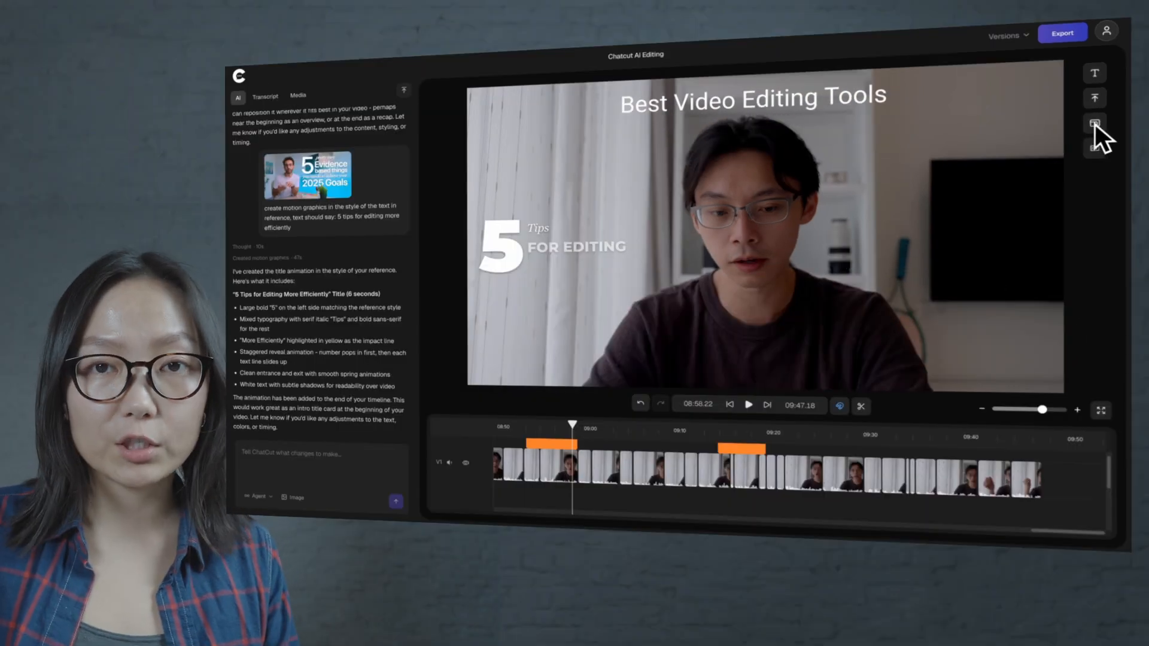
- Try the 9:16 aspect ratio for the video and return it to 16:9
{"action": "left_click", "coordinate": [1096, 125]}
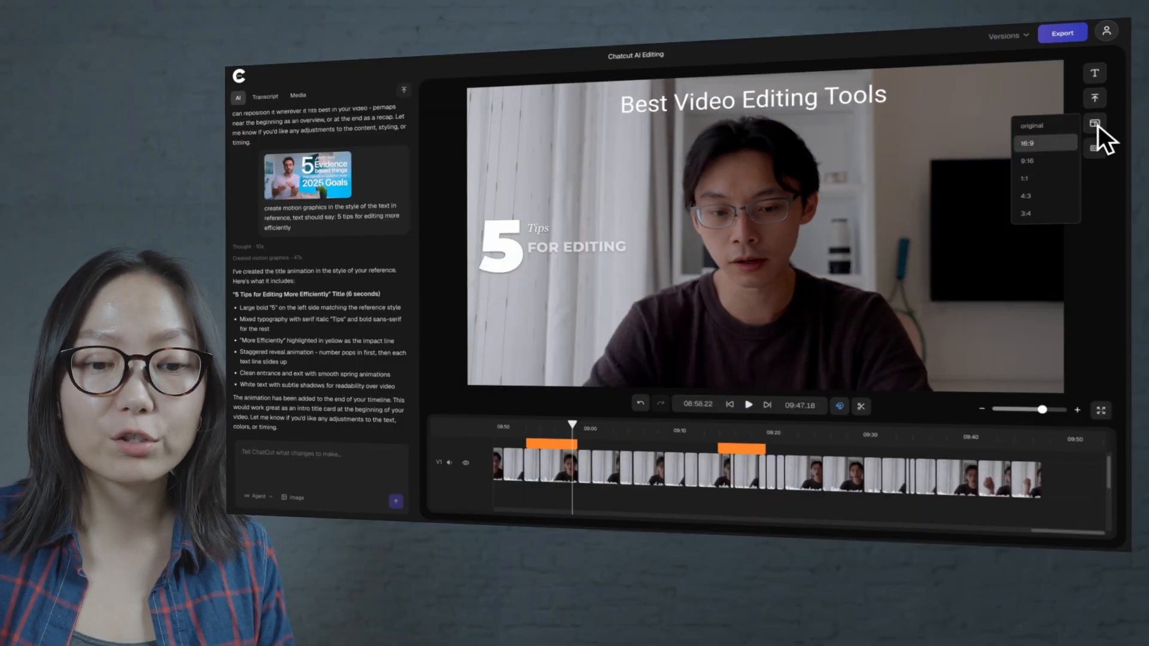
{"action": "left_click", "coordinate": [1054, 162]}
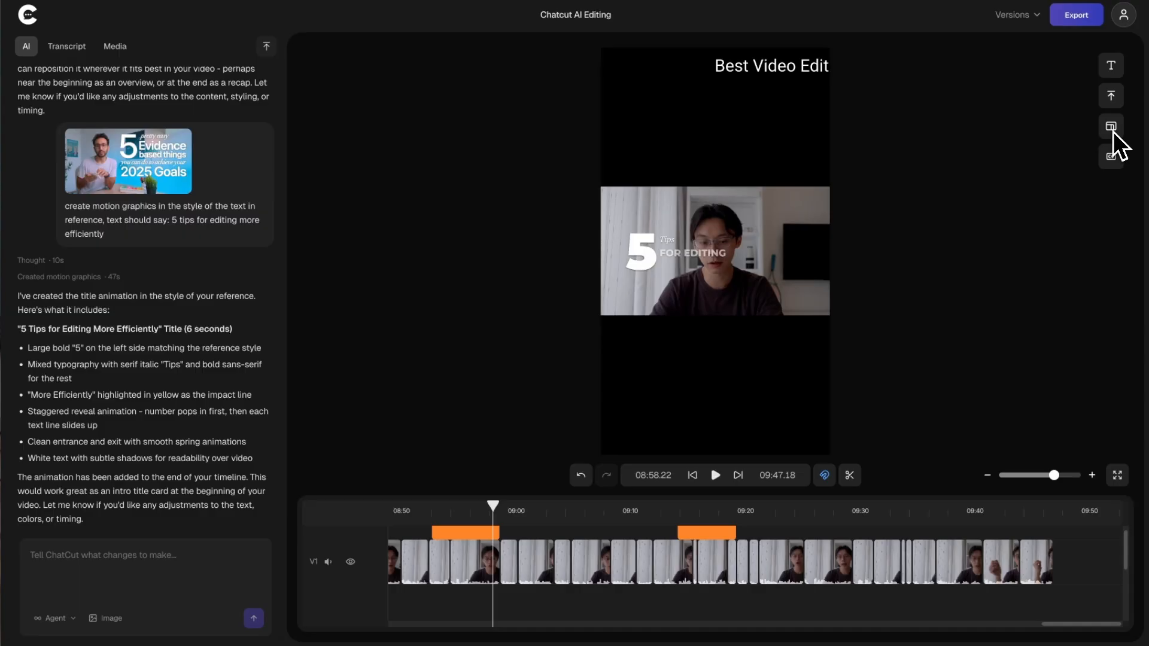
{"action": "left_click", "coordinate": [1111, 127]}
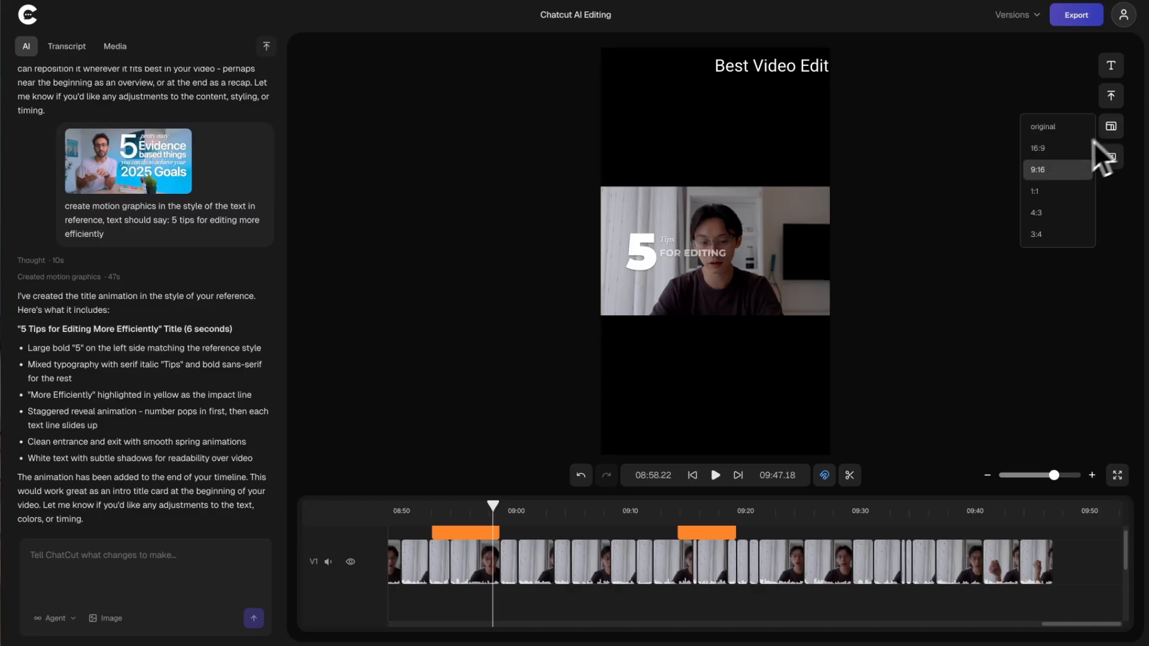
{"action": "left_click", "coordinate": [1065, 150]}
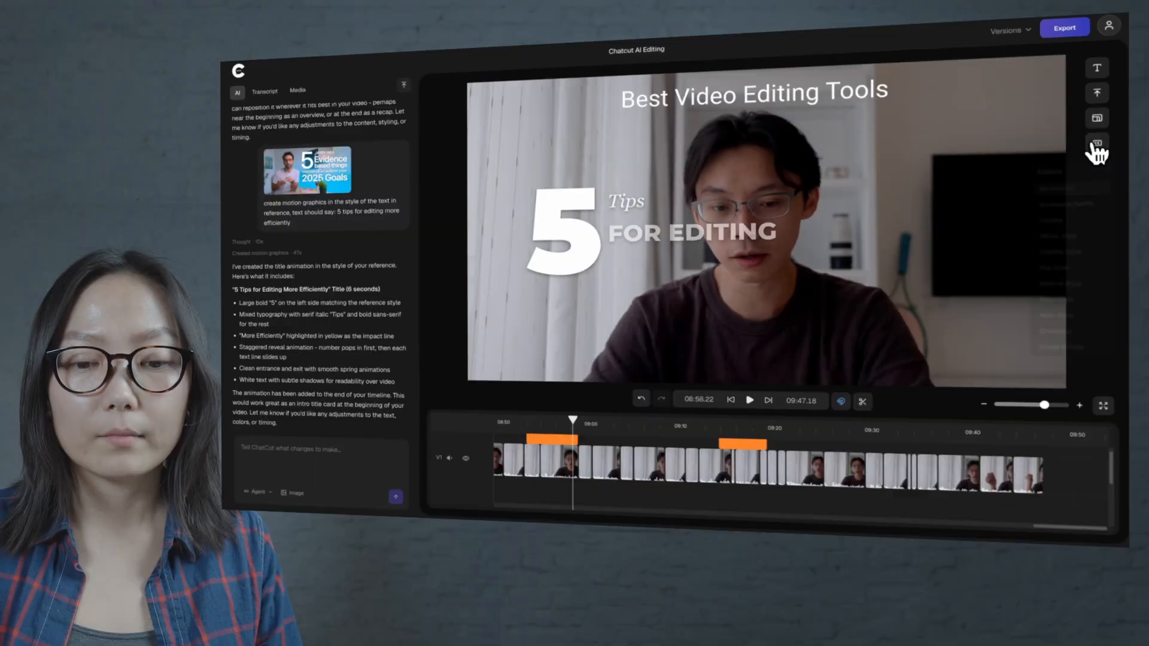
- Try the Broadcast/Netflix subtitle style and play a section around 09:05 to preview it
{"action": "left_click", "coordinate": [1096, 146]}
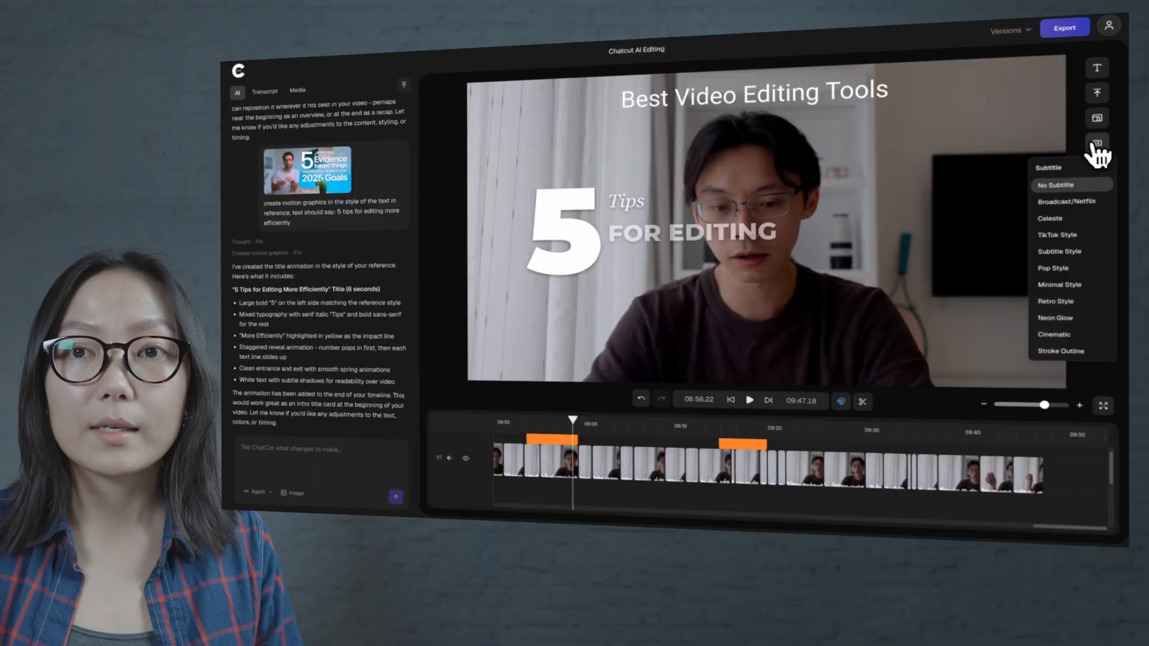
{"action": "left_click", "coordinate": [1077, 194]}
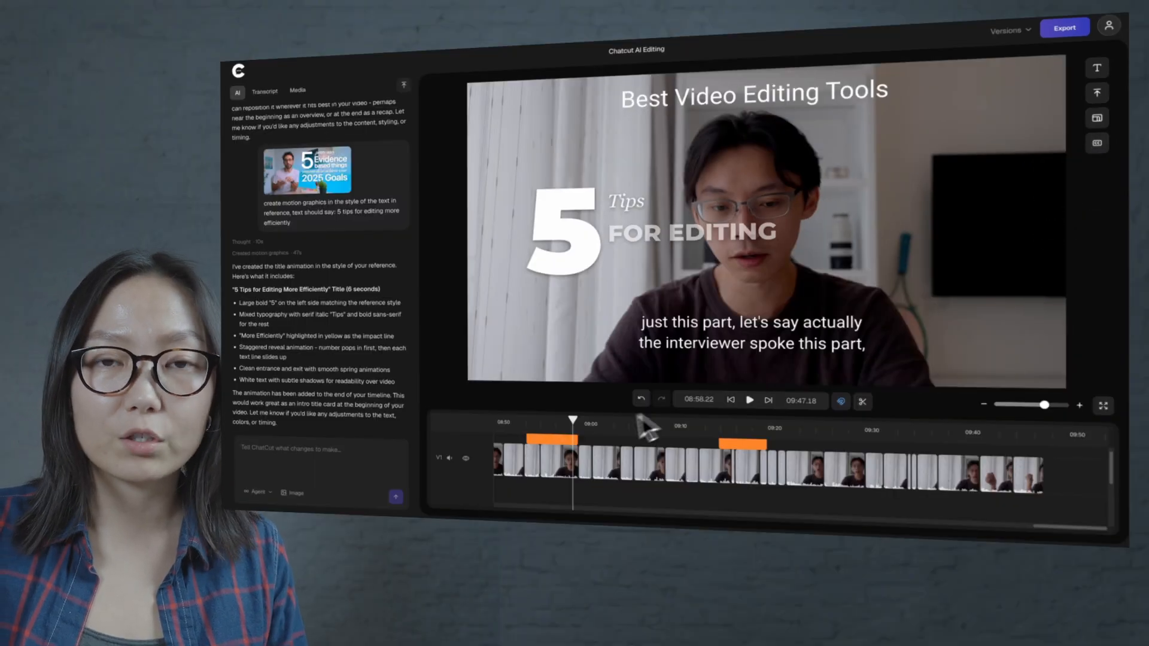
{"action": "left_click", "coordinate": [610, 425]}
{"action": "key", "text": "space"}
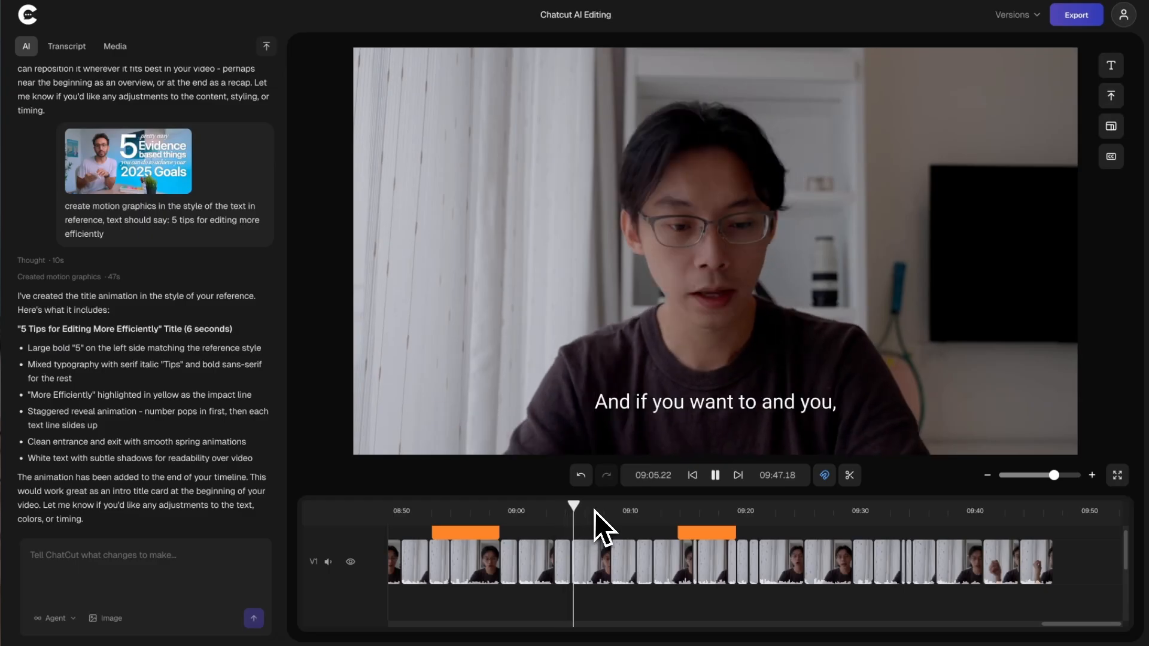
{"action": "left_click", "coordinate": [594, 511]}
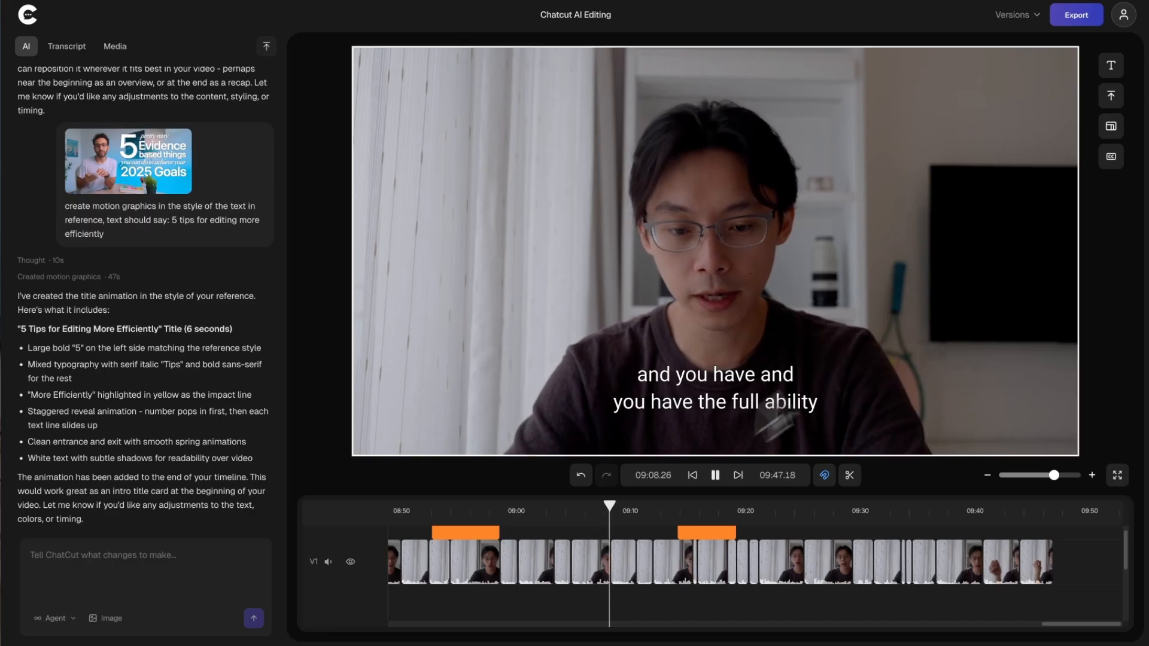
- Set the subtitles to Retro Style and preview them during playback
{"action": "left_click", "coordinate": [1119, 159]}
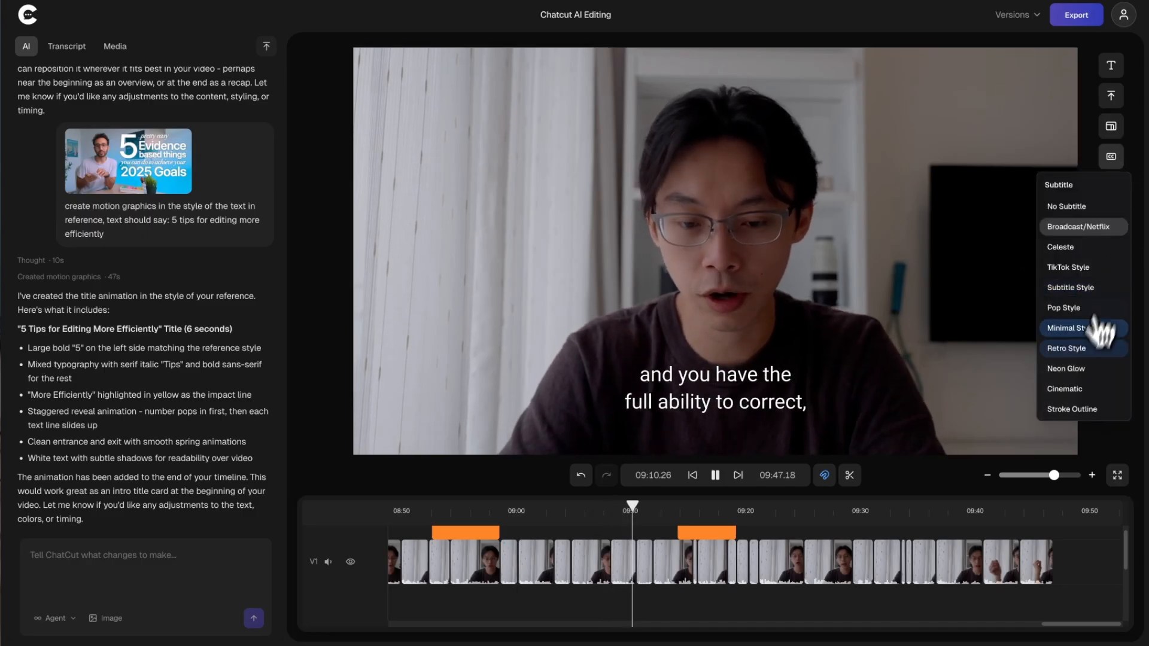
{"action": "left_click", "coordinate": [1078, 366]}
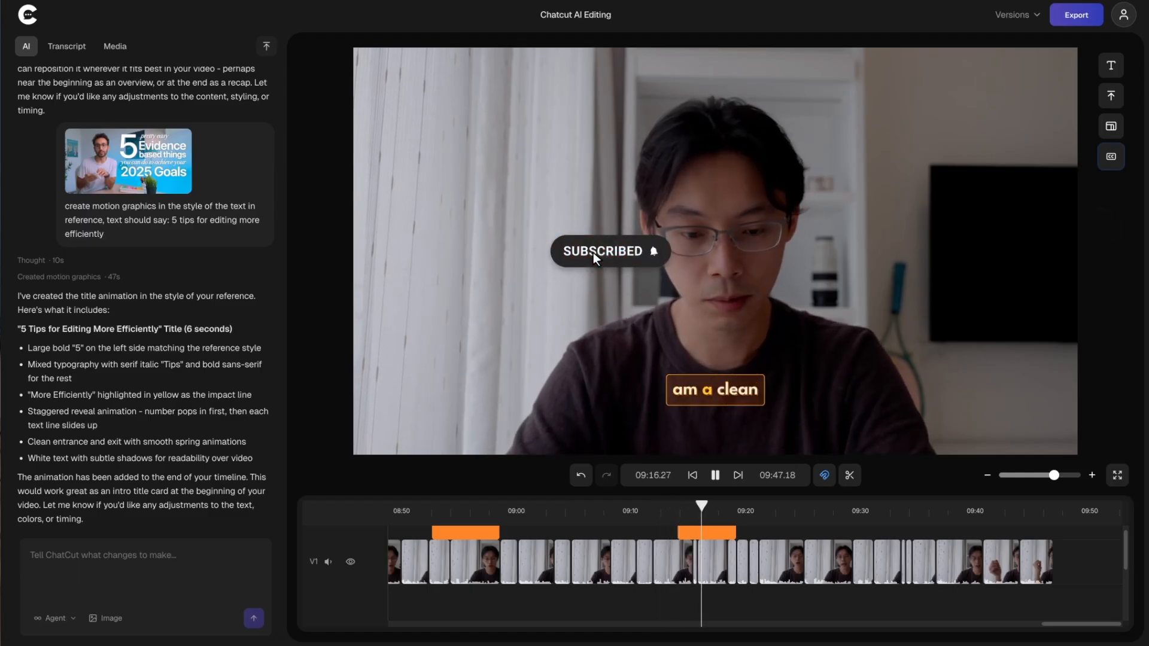
{"action": "left_click", "coordinate": [1111, 156]}
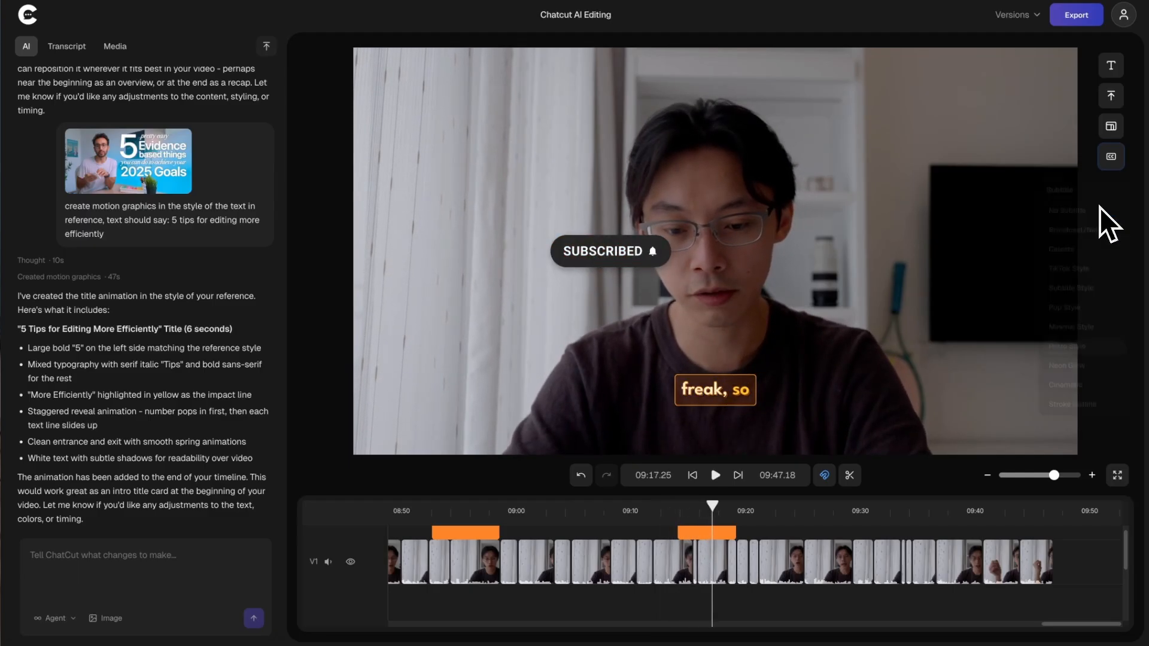
{"action": "left_click", "coordinate": [1090, 160]}
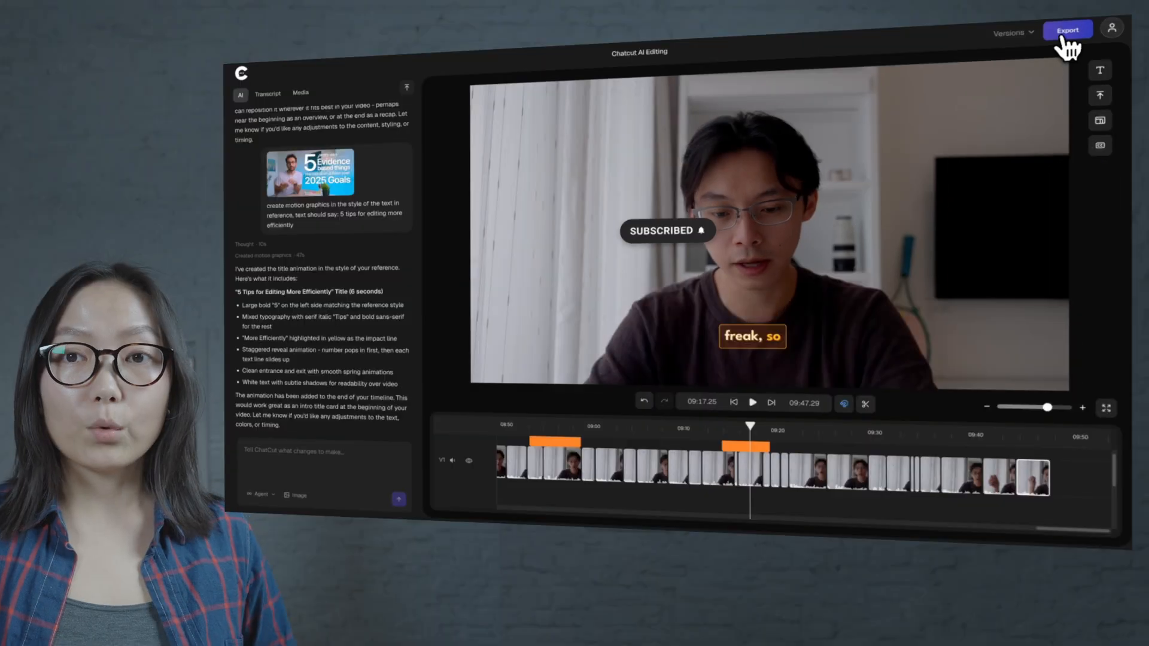
- Open the export settings and examine the Motion Graphics and Editing Apps (XML) export formats
{"action": "left_click", "coordinate": [1064, 33]}
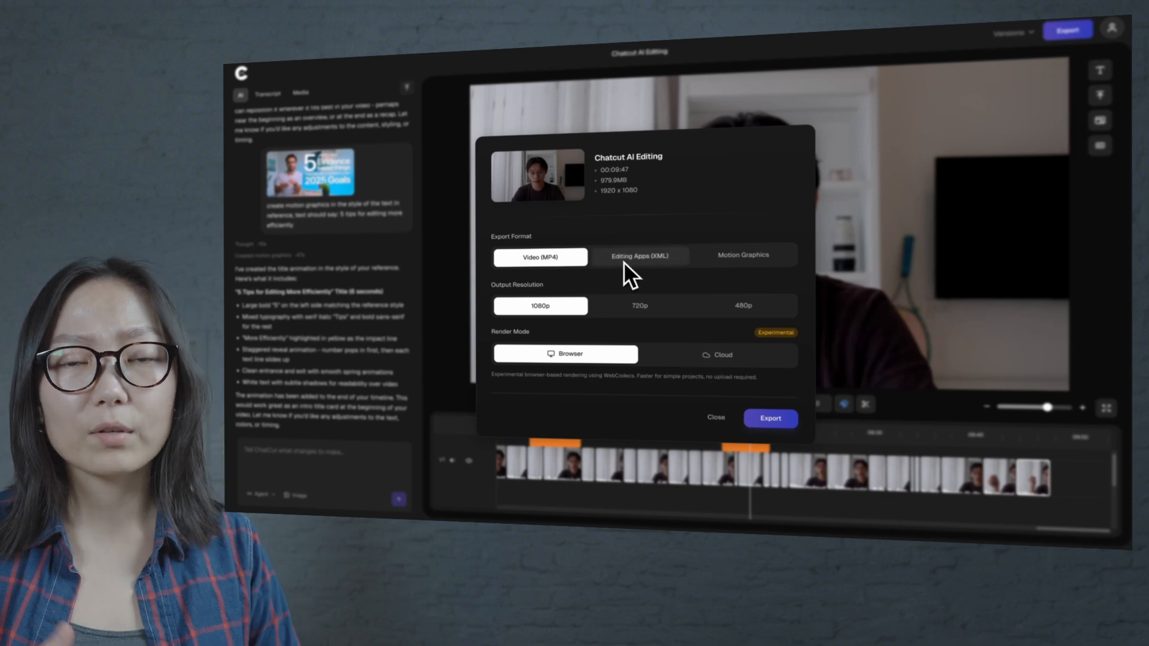
{"action": "left_click", "coordinate": [725, 256]}
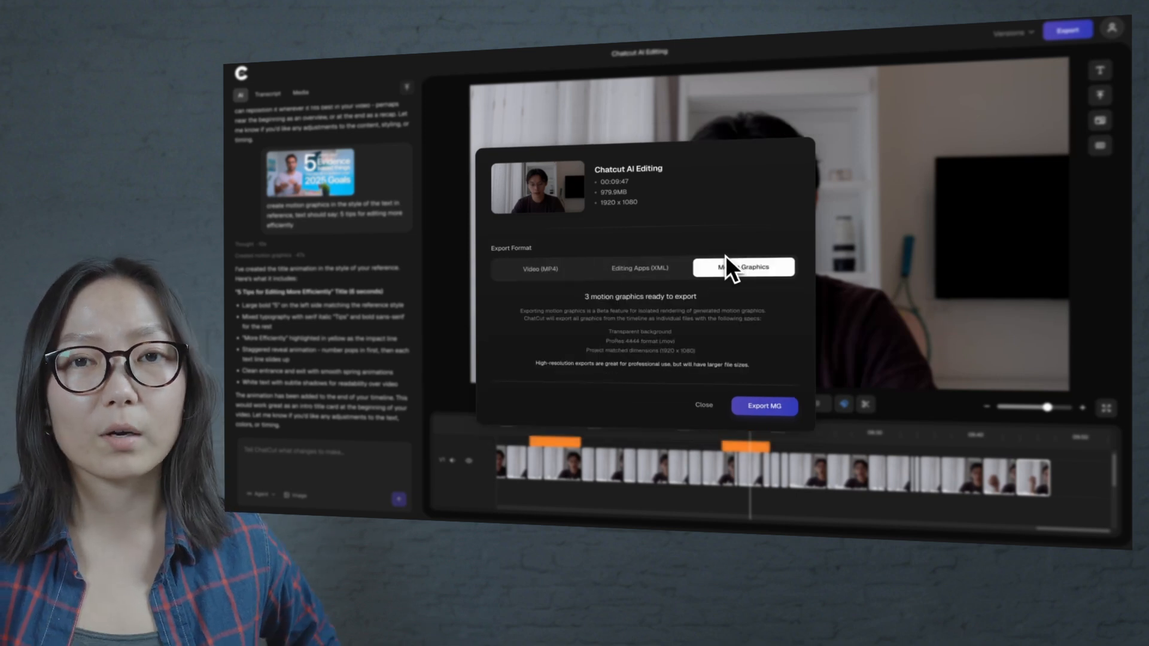
{"action": "left_click", "coordinate": [652, 270]}
{"action": "left_click", "coordinate": [698, 341]}
- Choose Video (MP4) at 480p, compare the Browser and Cloud render modes, and close the export settings
{"action": "left_click", "coordinate": [555, 290]}
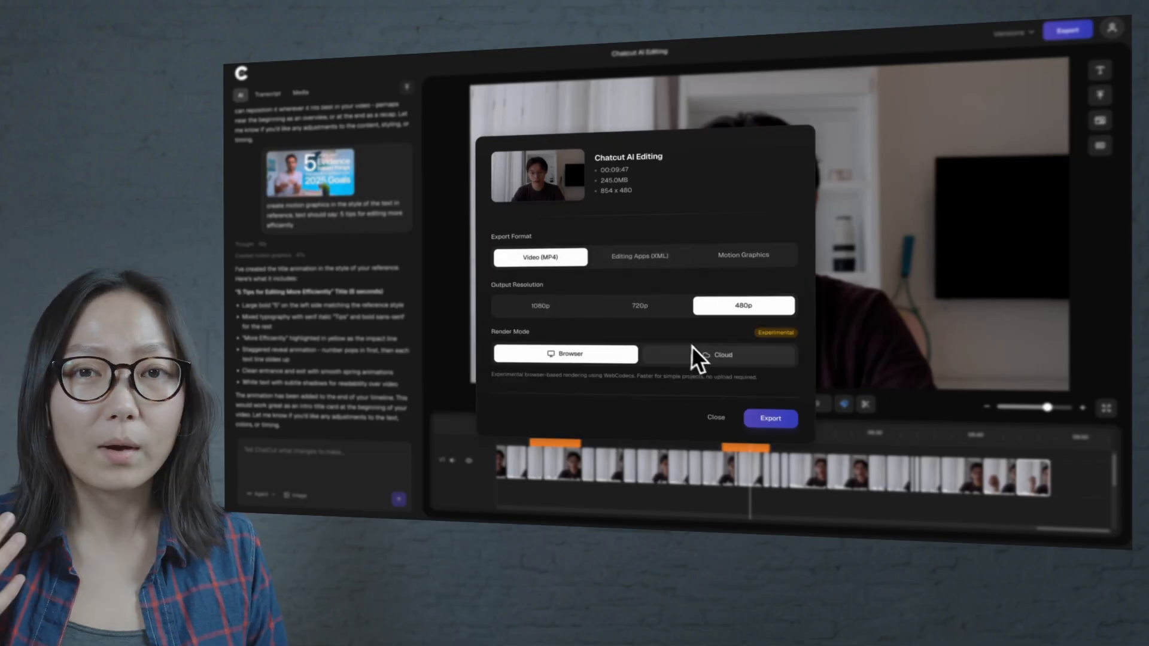
{"action": "left_click", "coordinate": [705, 358]}
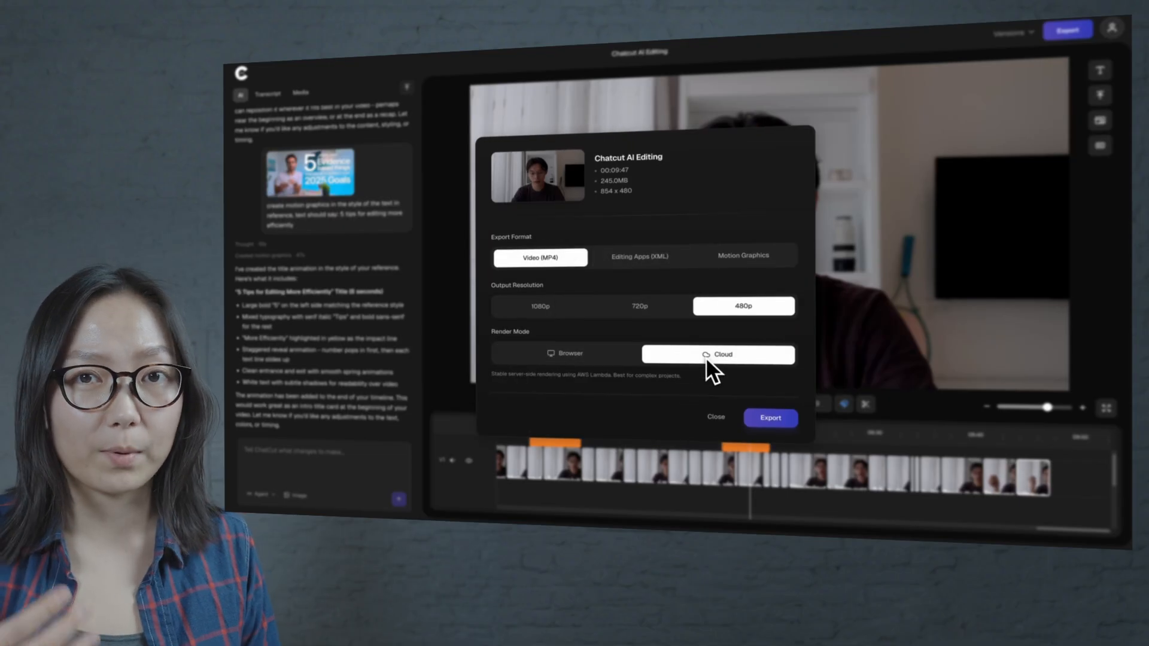
{"action": "left_click", "coordinate": [614, 356]}
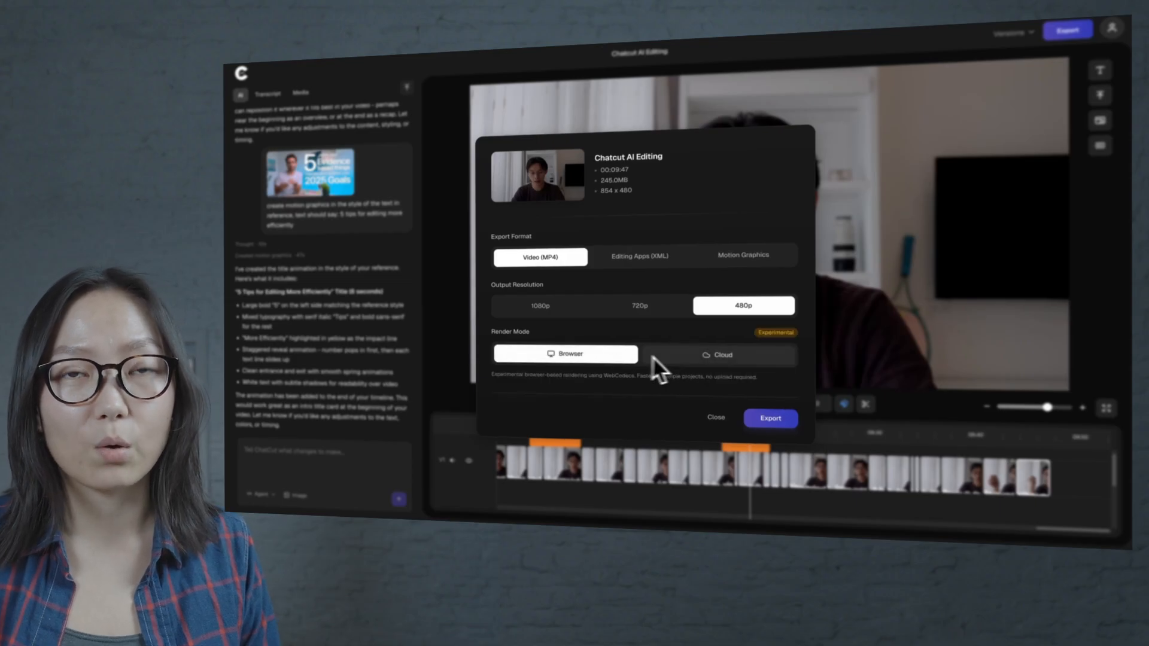
{"action": "left_click", "coordinate": [687, 357]}
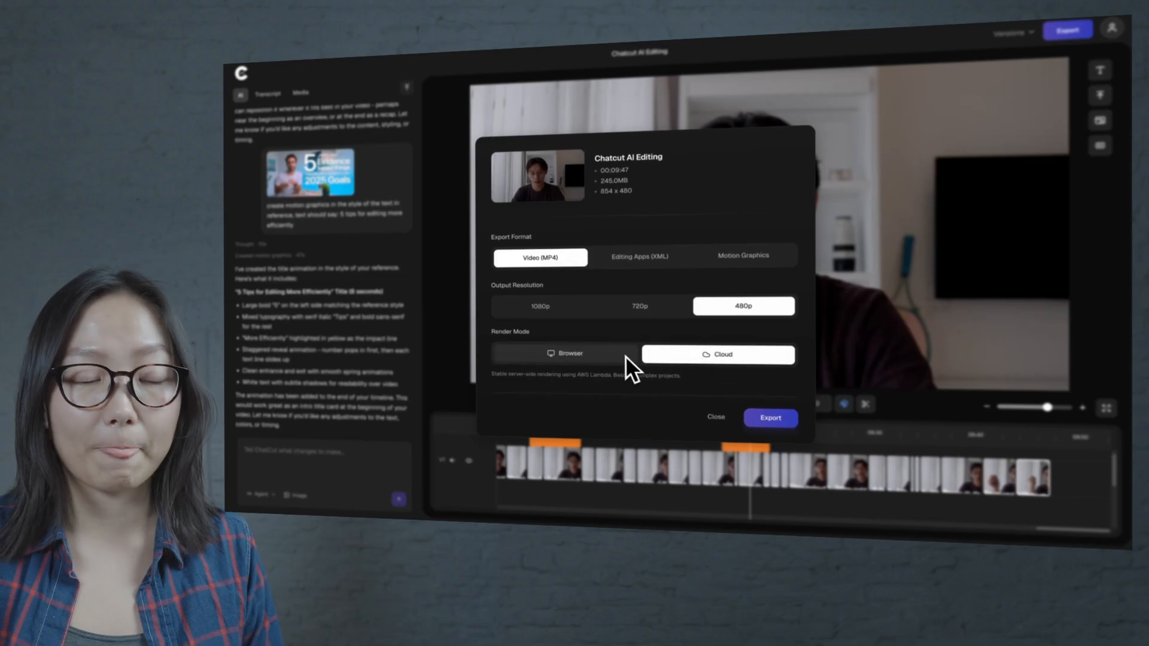
{"action": "left_click", "coordinate": [725, 415]}
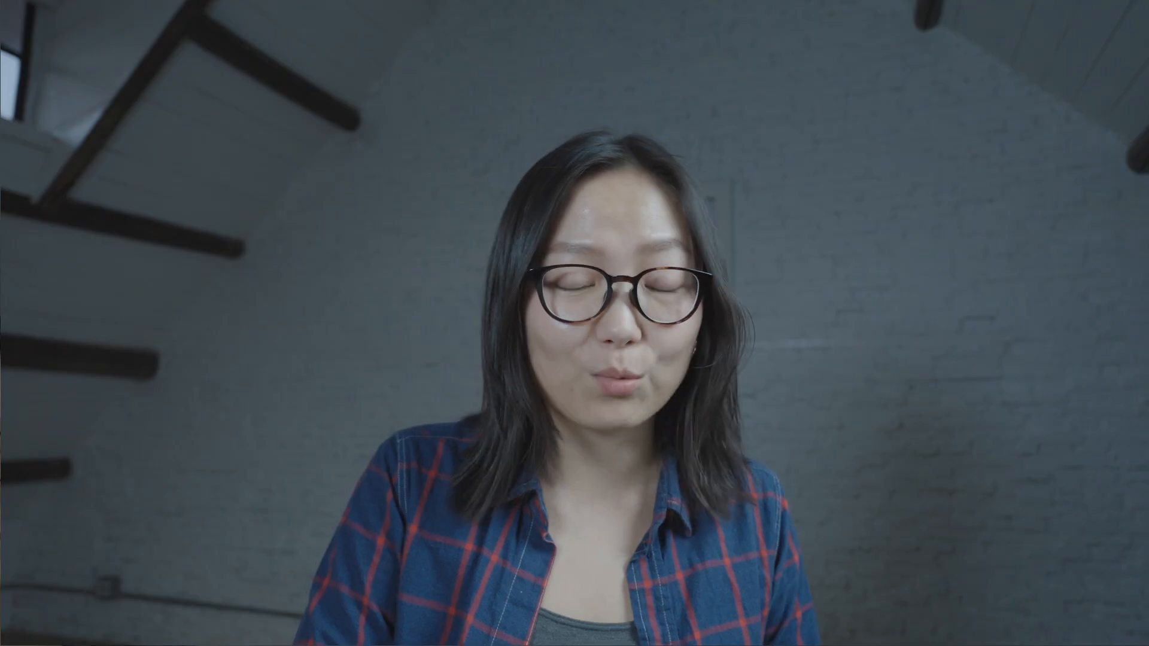